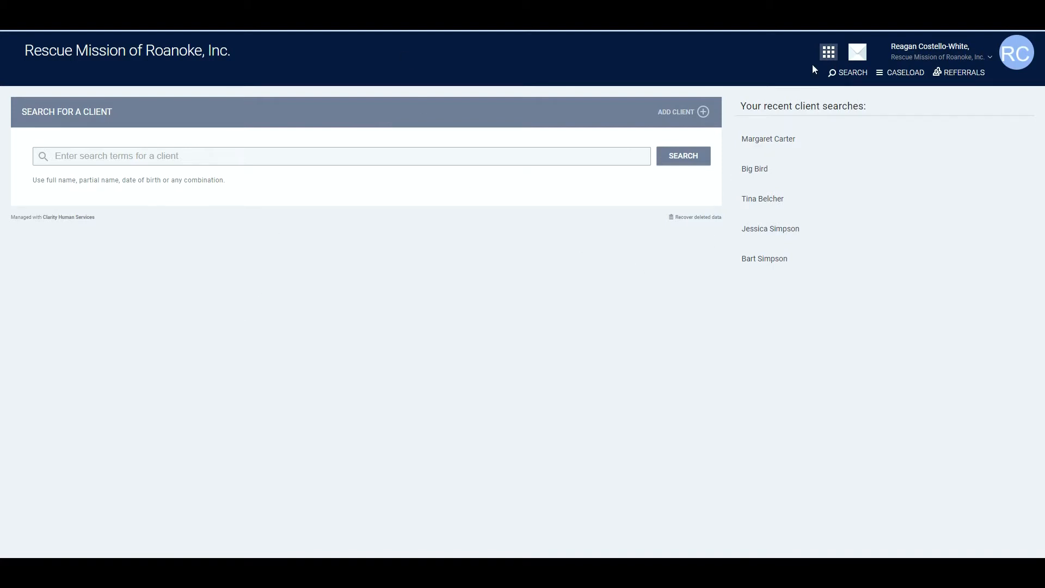
Open the [GNRL-103] Service Census report from the Service Based Reports in the report library to run it.
{"action": "left_click", "coordinate": [827, 54]}
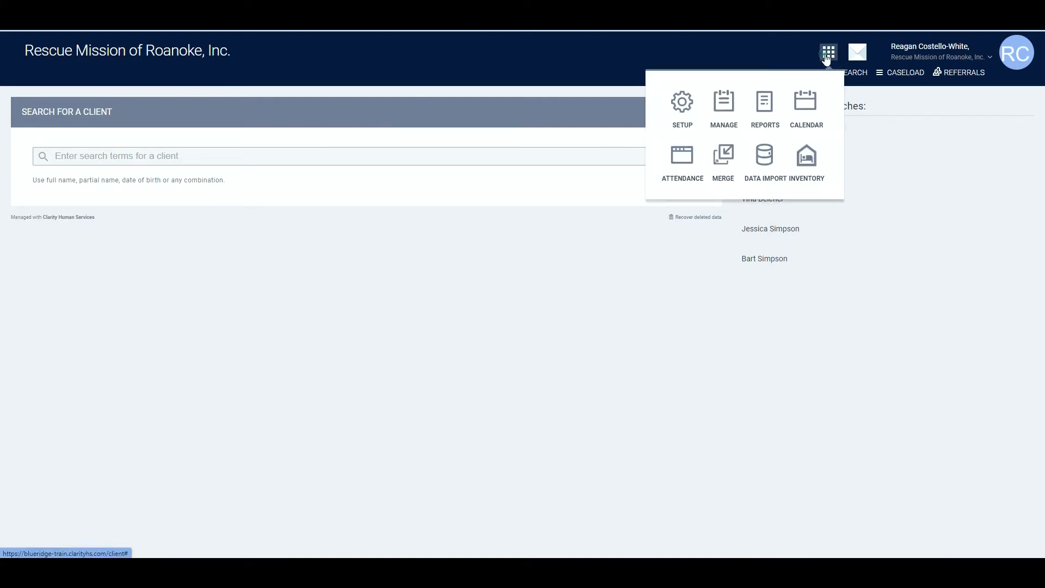
{"action": "left_click", "coordinate": [764, 105]}
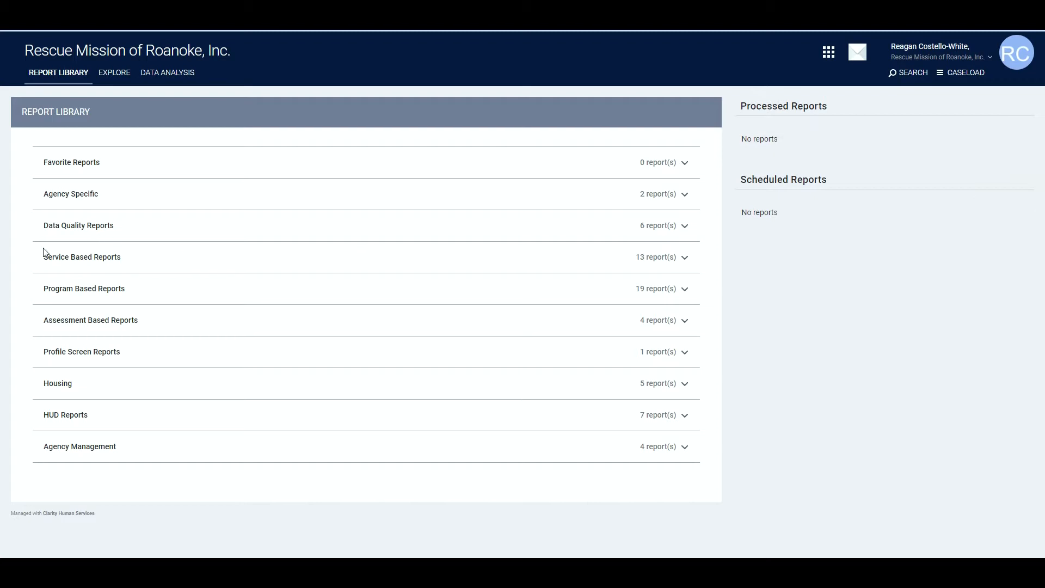
{"action": "left_click_drag", "start_coordinate": [36, 256], "coordinate": [134, 266]}
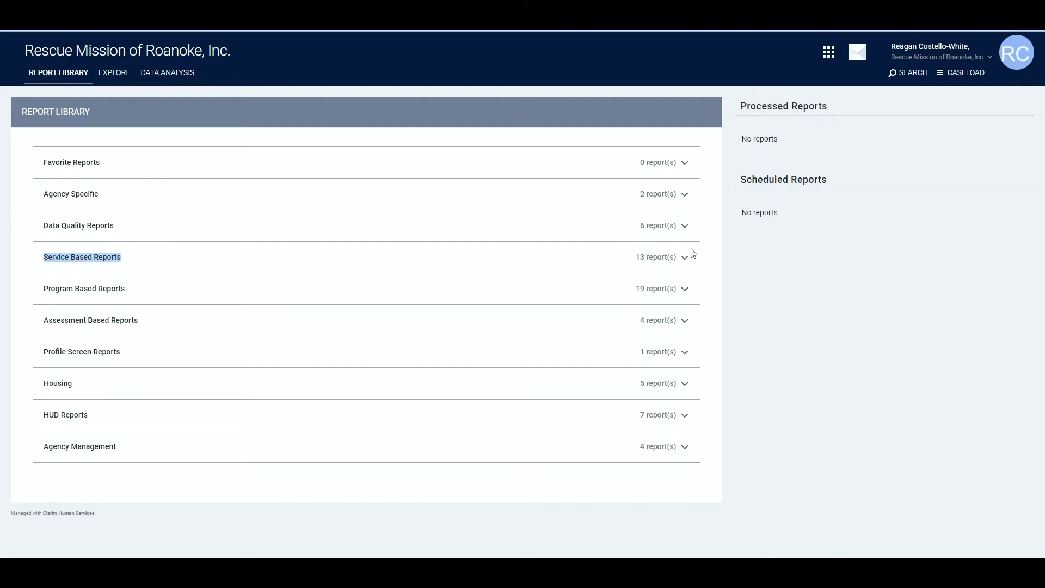
{"action": "left_click", "coordinate": [657, 265]}
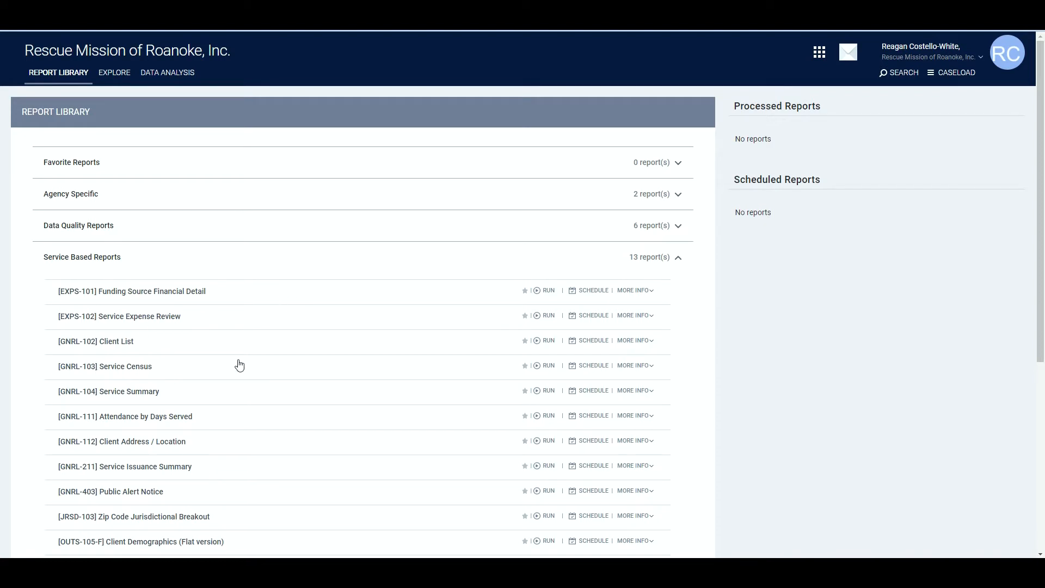
{"action": "left_click", "coordinate": [537, 366]}
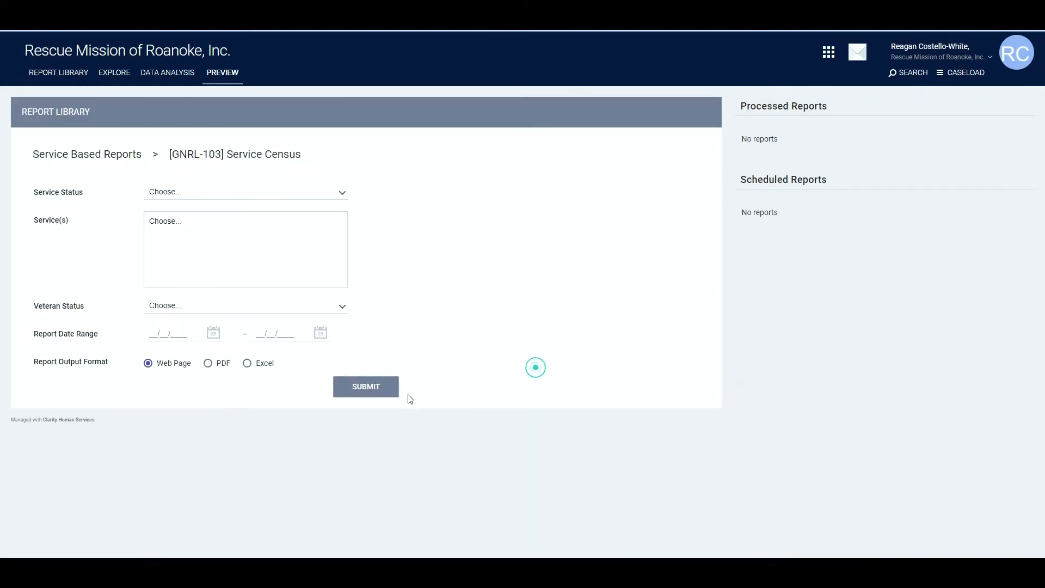
Set the service status to All Services and review the available services.
{"action": "left_click", "coordinate": [244, 195]}
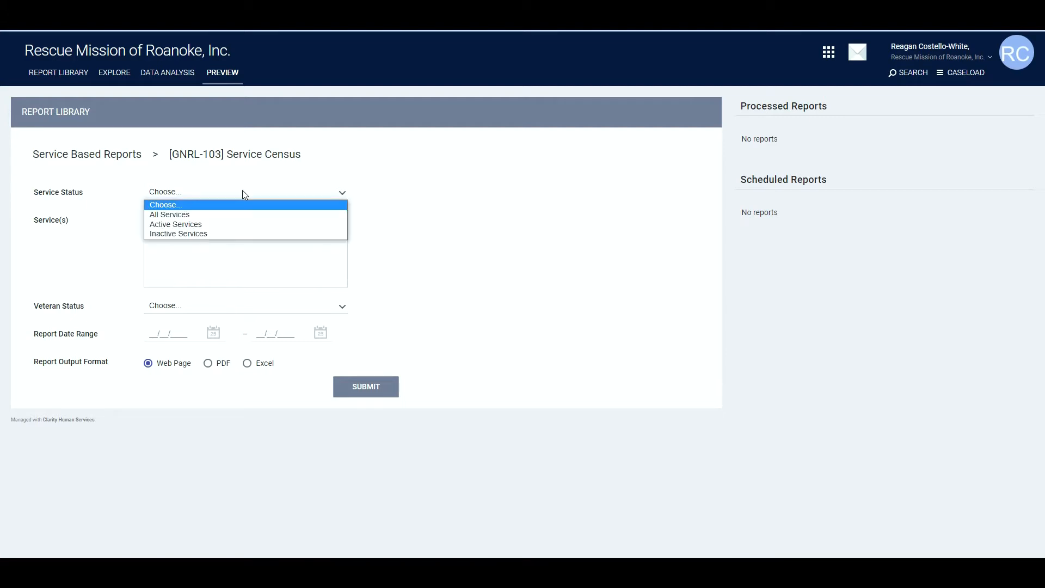
{"action": "left_click", "coordinate": [185, 216]}
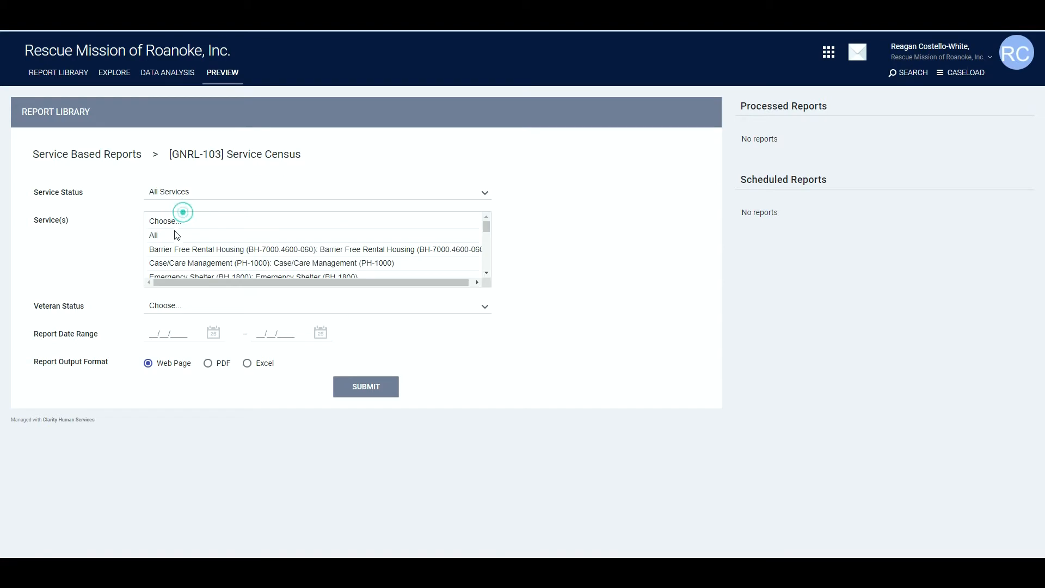
{"action": "scroll", "coordinate": [232, 246], "scroll_direction": "down", "scroll_amount": 2}
{"action": "scroll", "coordinate": [231, 245], "scroll_direction": "down", "scroll_amount": 3}
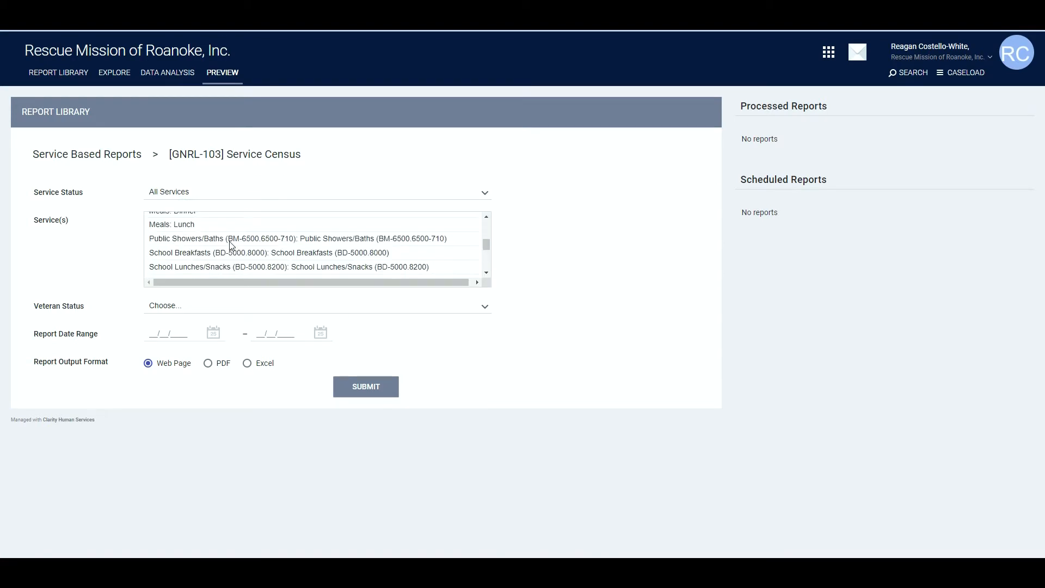
{"action": "scroll", "coordinate": [229, 246], "scroll_direction": "down", "scroll_amount": 2}
{"action": "scroll", "coordinate": [208, 269], "scroll_direction": "up", "scroll_amount": 8}
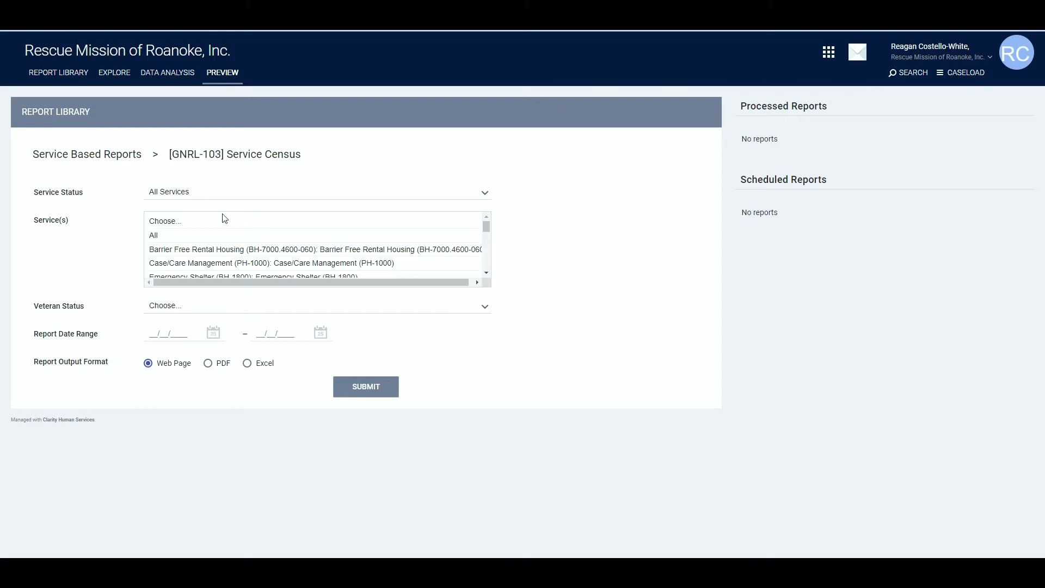
Try the All option for the report's services and settle on Case/Care Management (PH-1000).
{"action": "left_click", "coordinate": [175, 263]}
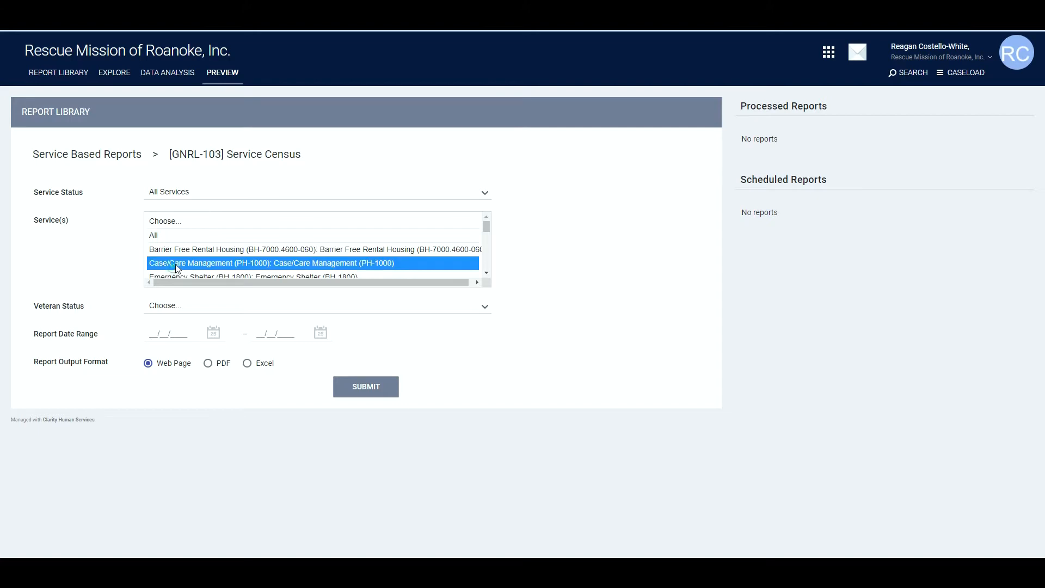
{"action": "left_click", "coordinate": [180, 236]}
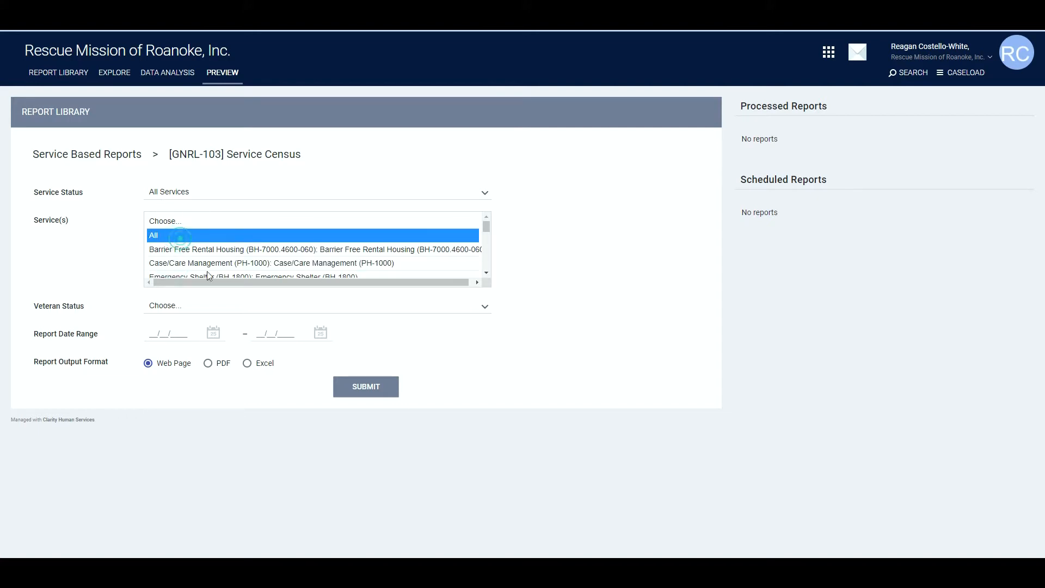
{"action": "left_click", "coordinate": [167, 220]}
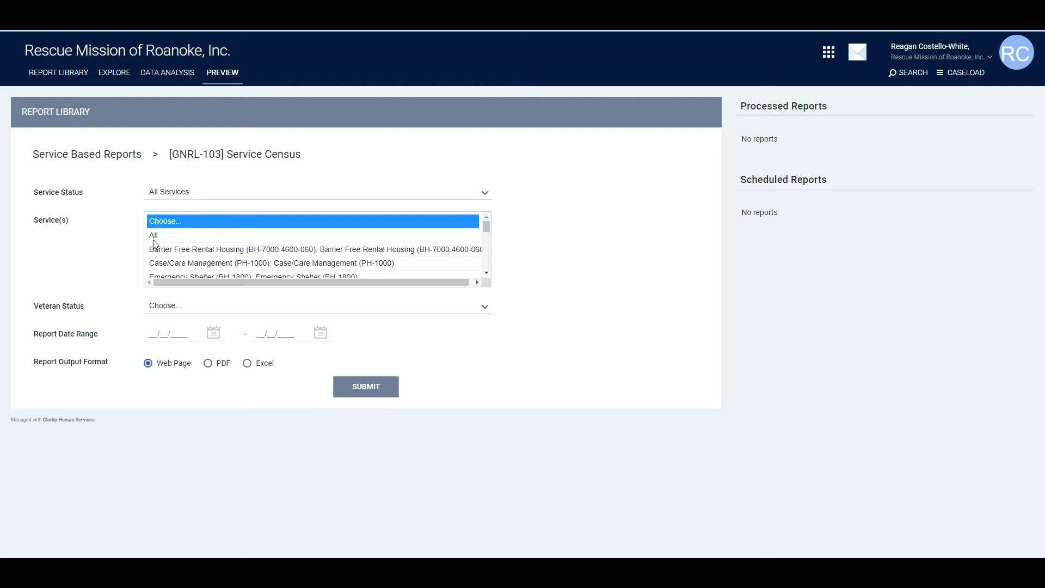
{"action": "left_click", "coordinate": [154, 237]}
{"action": "scroll", "coordinate": [179, 257], "scroll_direction": "down", "scroll_amount": 4}
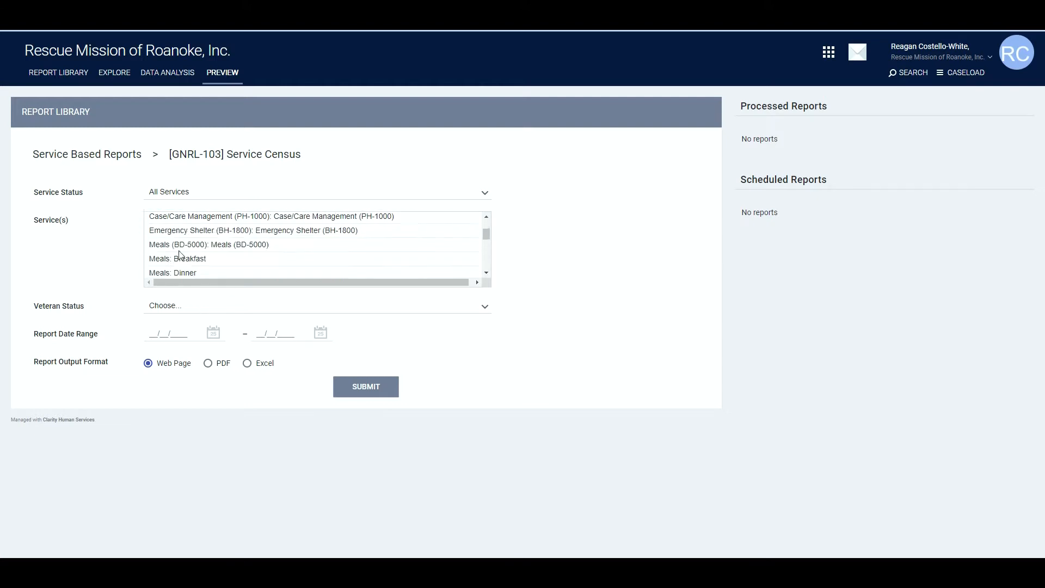
{"action": "scroll", "coordinate": [179, 256], "scroll_direction": "up", "scroll_amount": 4}
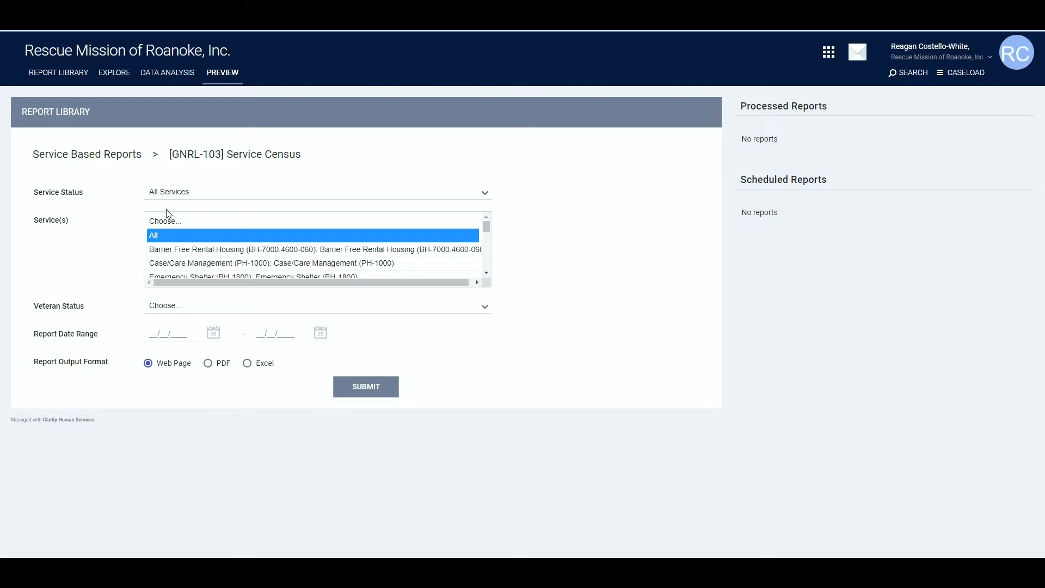
{"action": "left_click", "coordinate": [232, 263]}
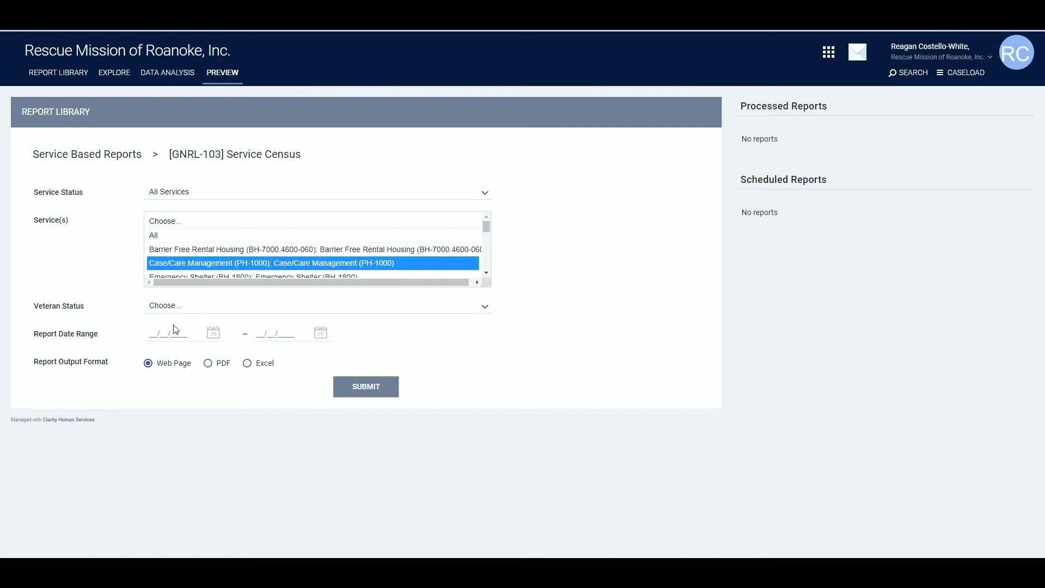
Try the Active Services status, restoring All Services with Case/Care Management (PH-1000) selected.
{"action": "left_click", "coordinate": [187, 197]}
{"action": "left_click", "coordinate": [175, 224]}
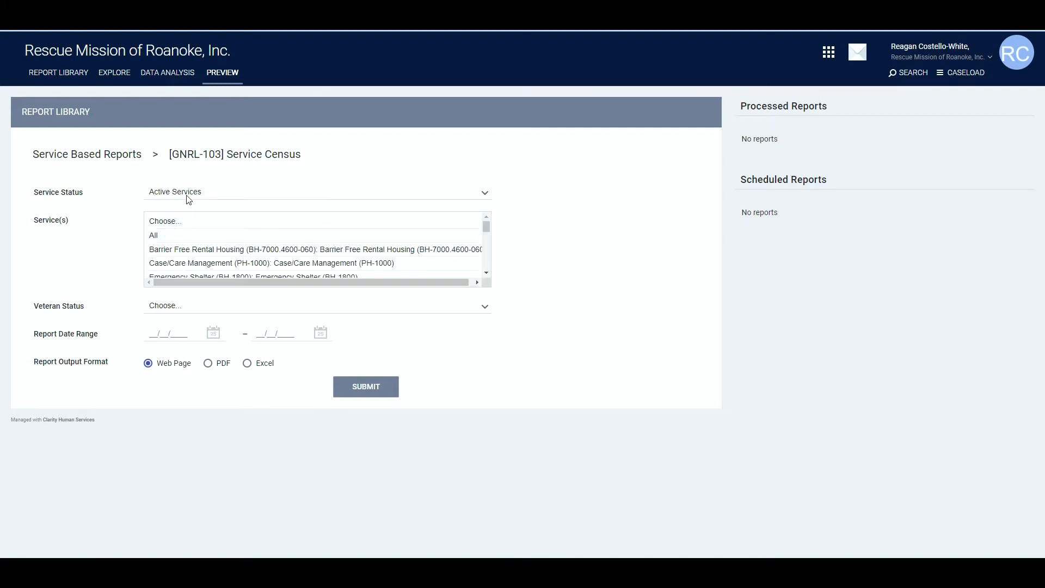
{"action": "left_click", "coordinate": [187, 197]}
{"action": "left_click", "coordinate": [187, 197]}
{"action": "left_click", "coordinate": [188, 197]}
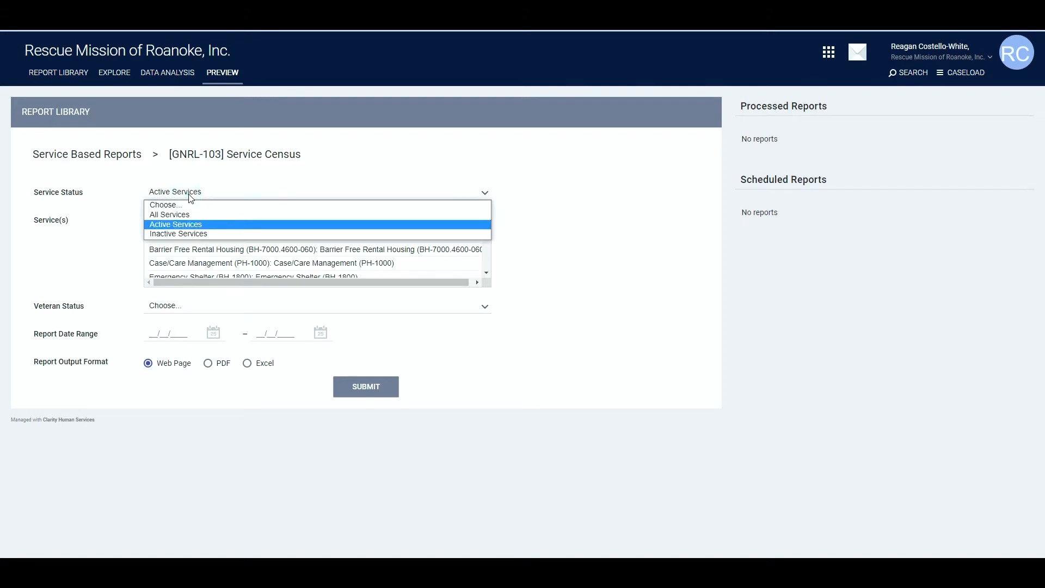
{"action": "left_click", "coordinate": [182, 215]}
{"action": "left_click", "coordinate": [170, 264]}
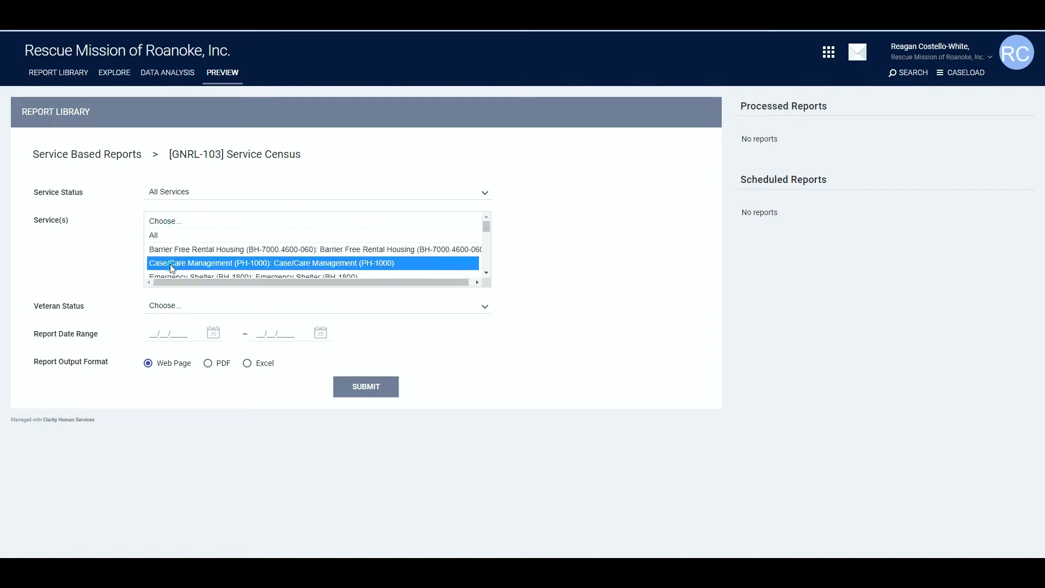
Add Emergency Shelter (BH-1800), Meals (BD-5000) and Meals: Breakfast to the selected services.
{"action": "scroll", "coordinate": [229, 239], "scroll_direction": "down", "scroll_amount": 1}
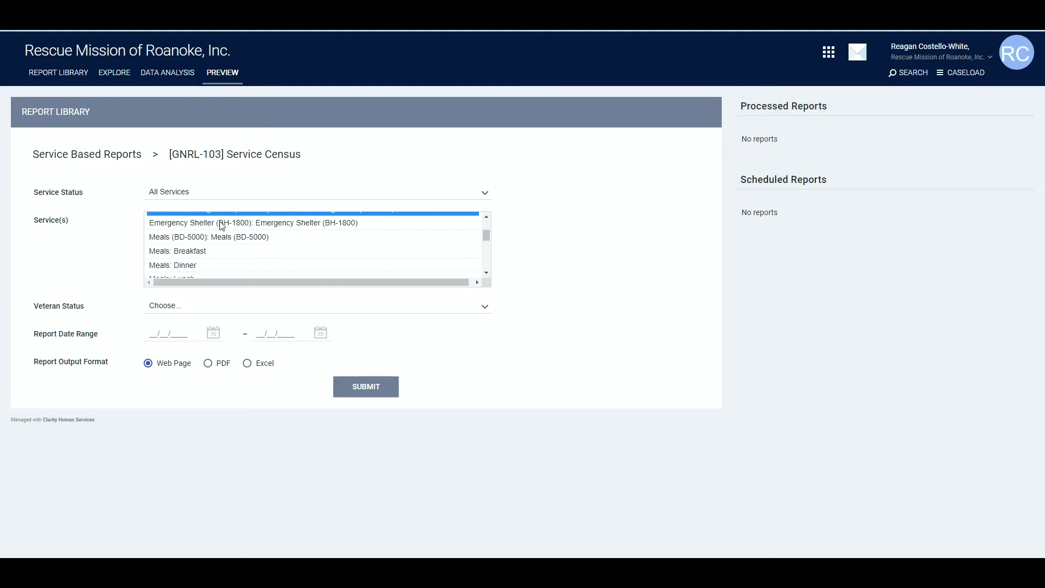
{"action": "left_click", "coordinate": [226, 223], "text": "ctrl"}
{"action": "left_click", "coordinate": [208, 238], "text": "ctrl"}
{"action": "left_click", "coordinate": [202, 252], "text": "ctrl"}
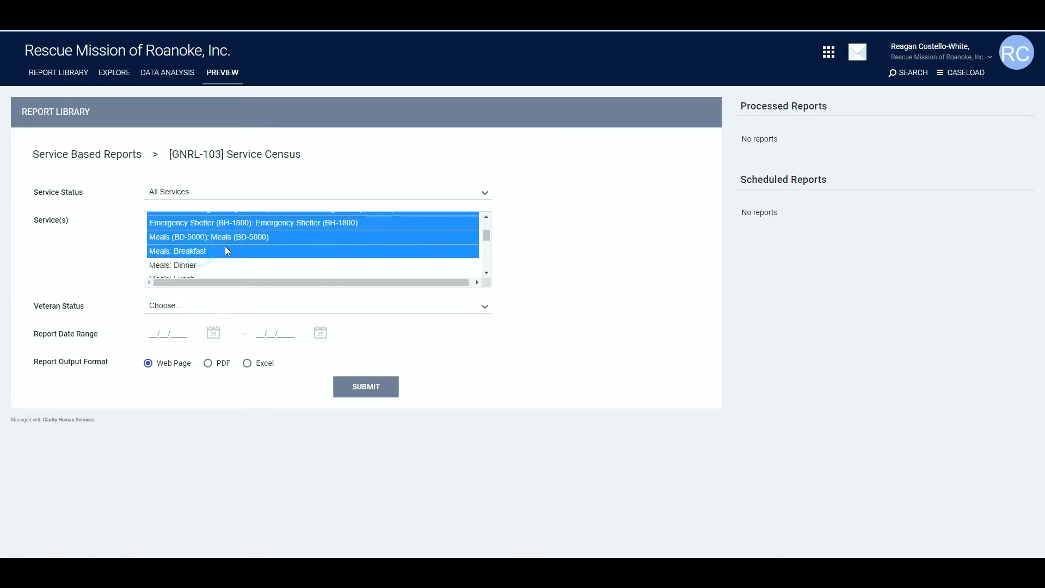
Remove Meals: Breakfast, Meals (BD-5000) and Emergency Shelter (BH-1800) from the selected services.
{"action": "left_click", "coordinate": [220, 253], "text": "ctrl"}
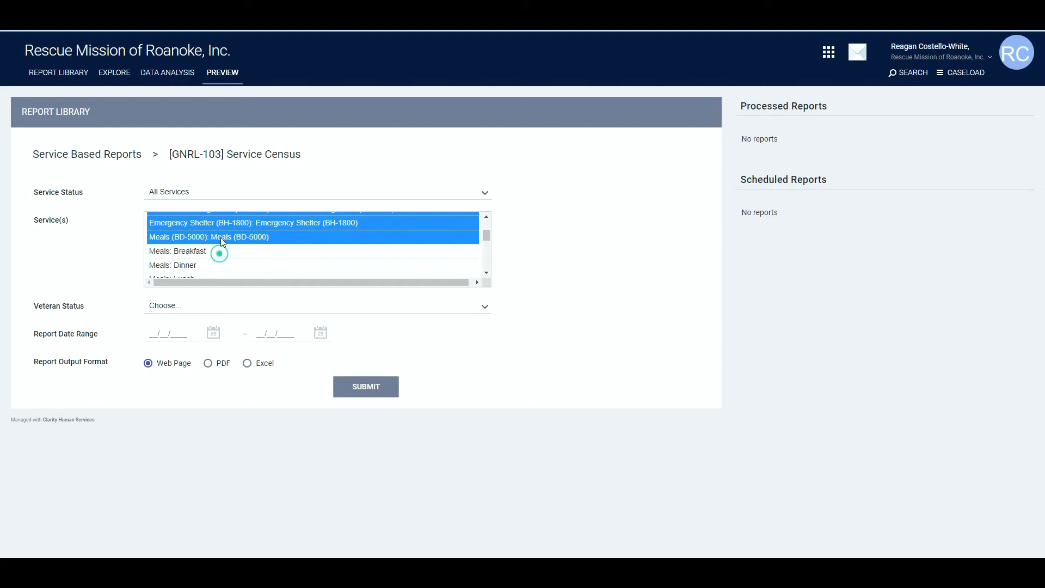
{"action": "left_click", "coordinate": [220, 237], "text": "ctrl"}
{"action": "left_click", "coordinate": [229, 223], "text": "ctrl"}
{"action": "scroll", "coordinate": [270, 240], "scroll_direction": "up", "scroll_amount": 1}
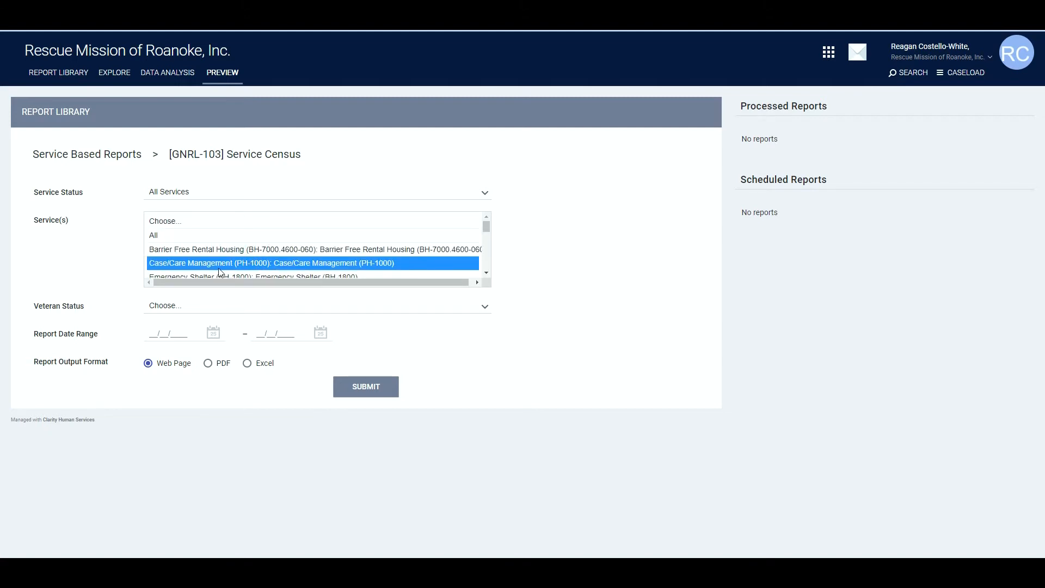
Try the Yes and No options for the report's veteran status filter.
{"action": "left_click", "coordinate": [172, 308]}
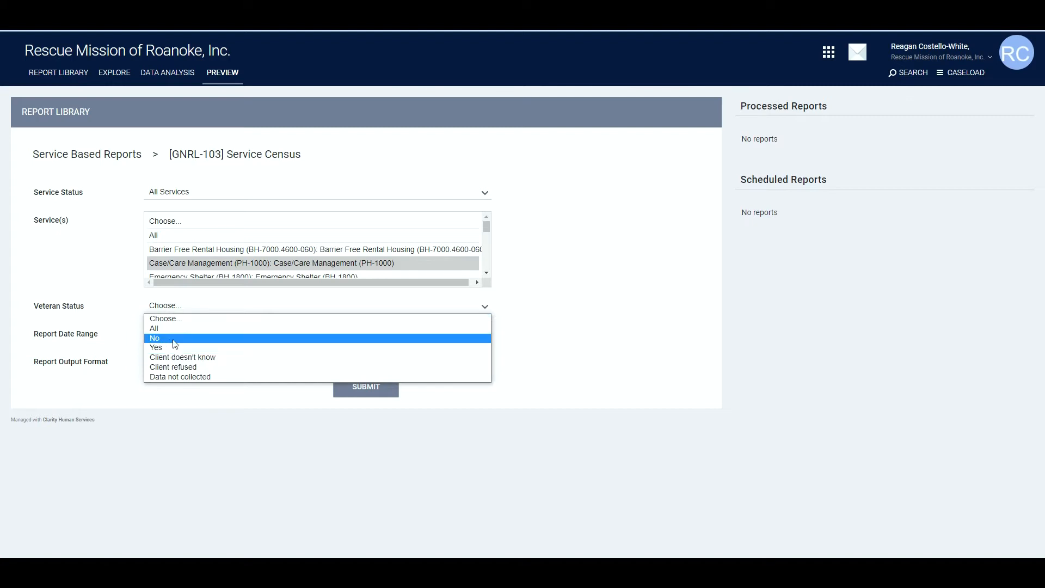
{"action": "left_click", "coordinate": [162, 348]}
{"action": "left_click", "coordinate": [173, 306]}
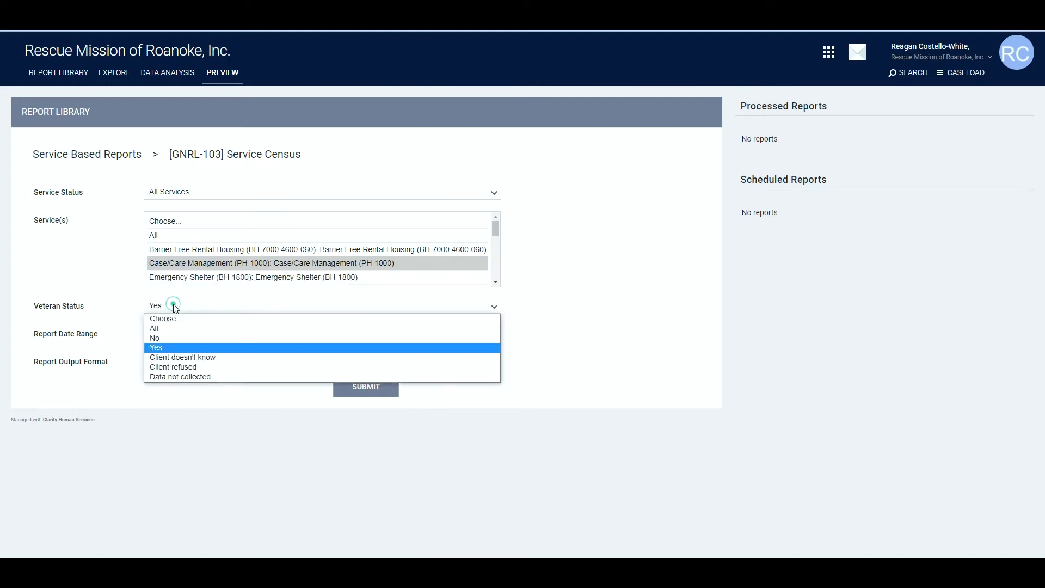
{"action": "left_click", "coordinate": [162, 338]}
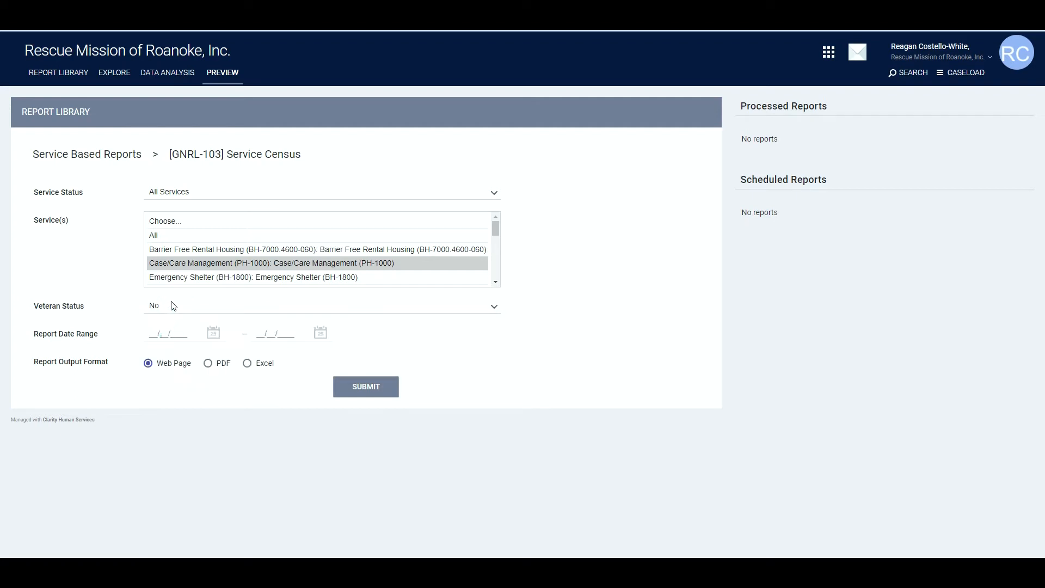
Set the report's veteran status filter to All.
{"action": "left_click", "coordinate": [169, 306]}
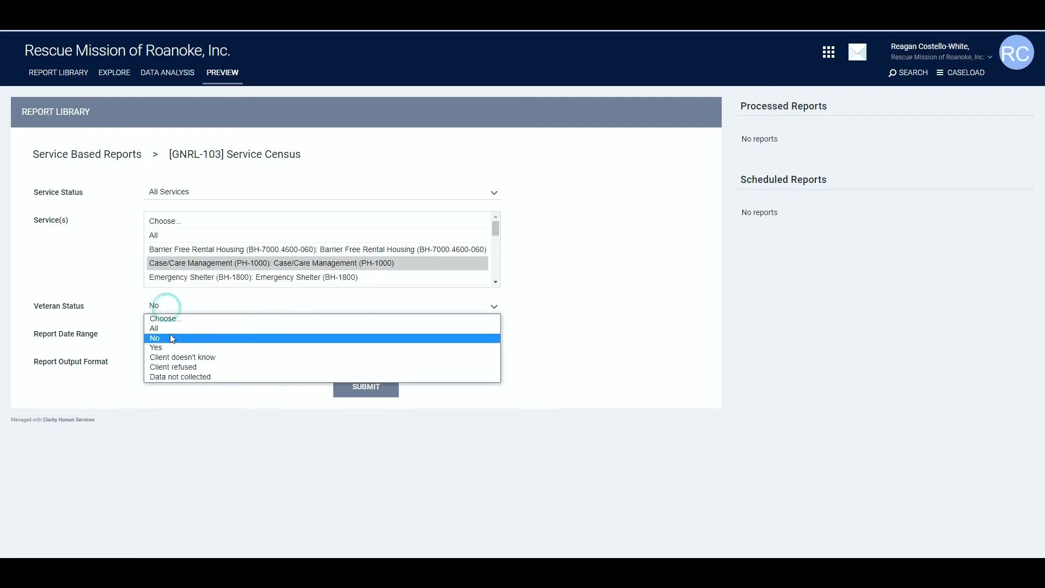
{"action": "left_click", "coordinate": [172, 330]}
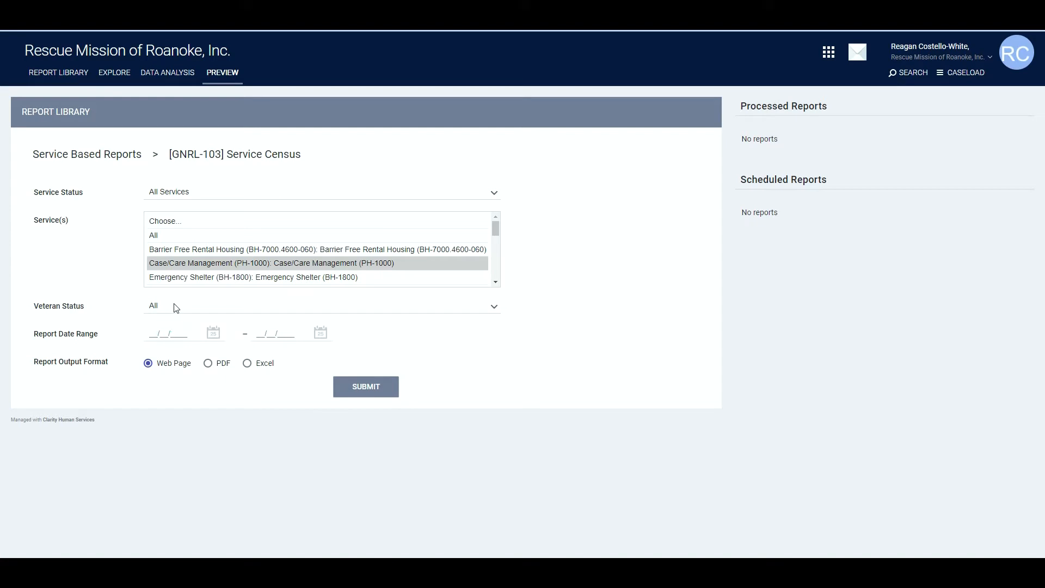
{"action": "left_click", "coordinate": [176, 309]}
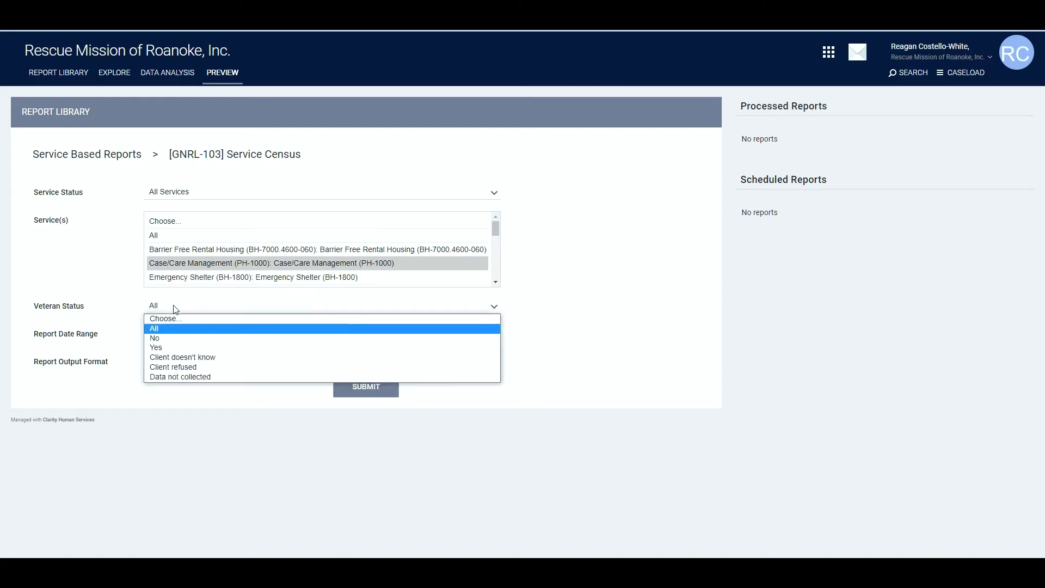
{"action": "left_click", "coordinate": [156, 331]}
Set the report date range from 05/20/2021 to 05/20/2022.
{"action": "left_click", "coordinate": [157, 332]}
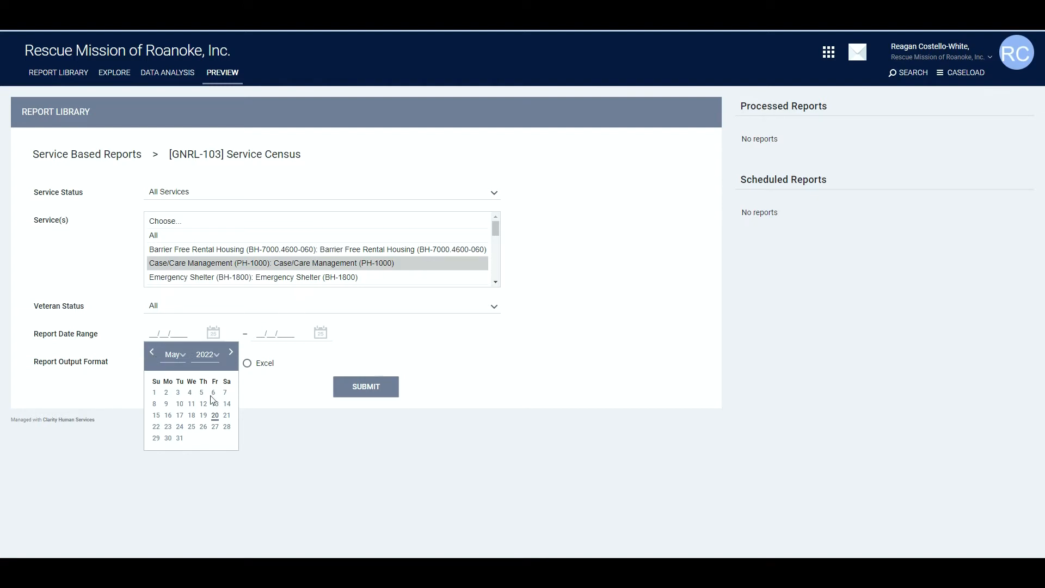
{"action": "left_click", "coordinate": [208, 355]}
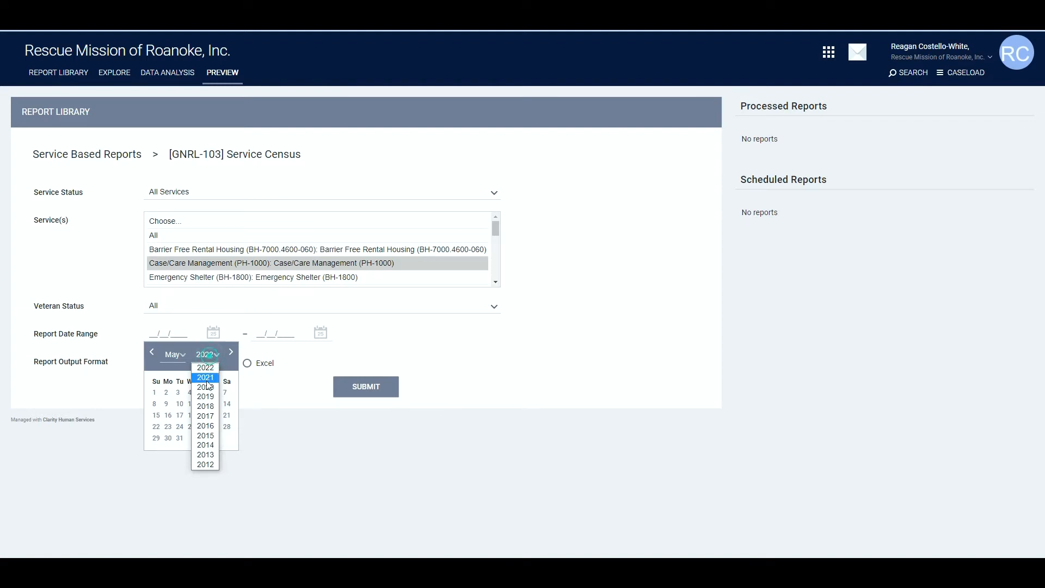
{"action": "left_click", "coordinate": [206, 380]}
{"action": "left_click", "coordinate": [202, 426]}
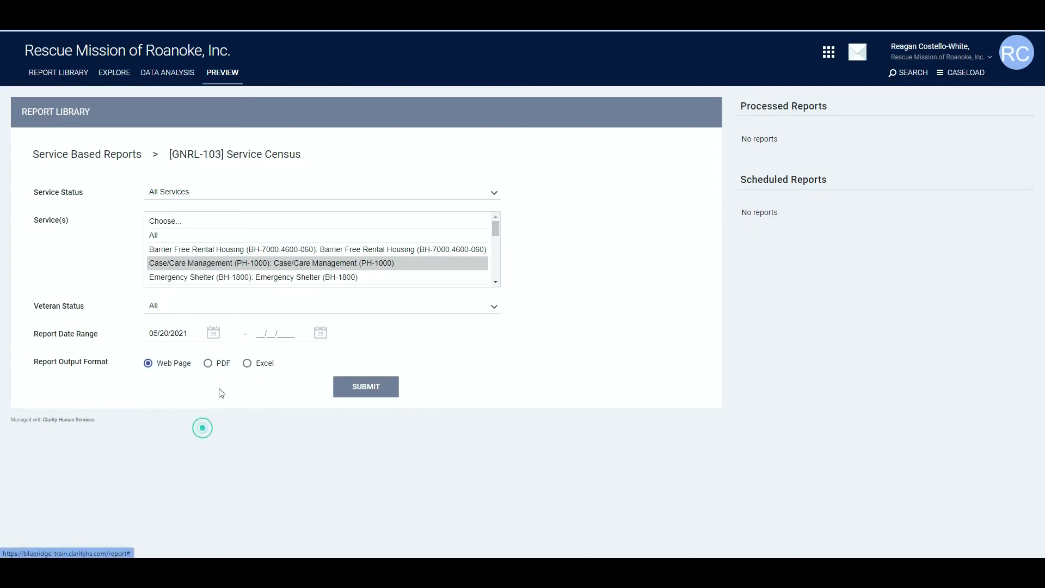
{"action": "left_click", "coordinate": [261, 334]}
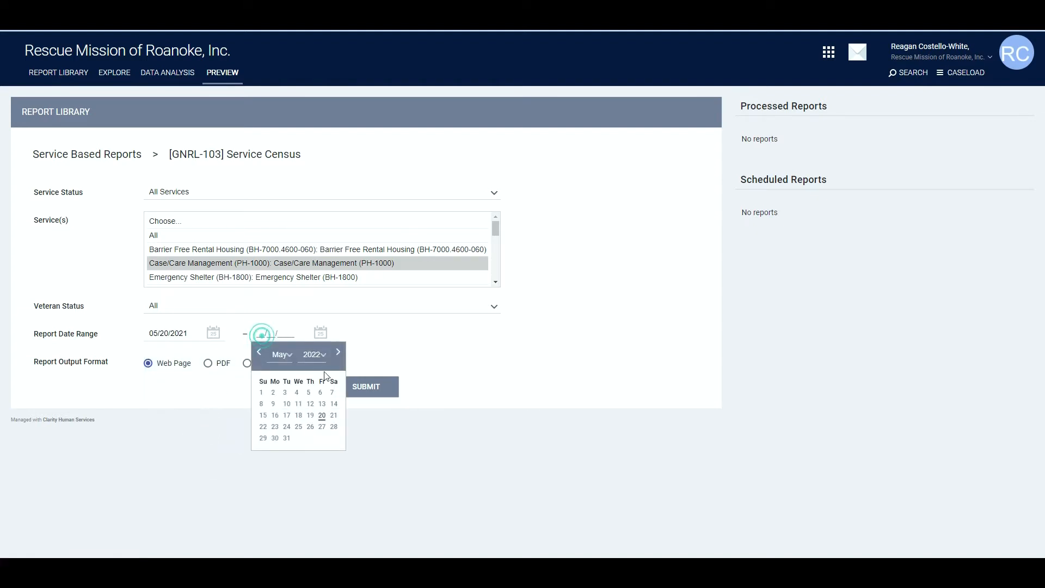
{"action": "left_click", "coordinate": [322, 414]}
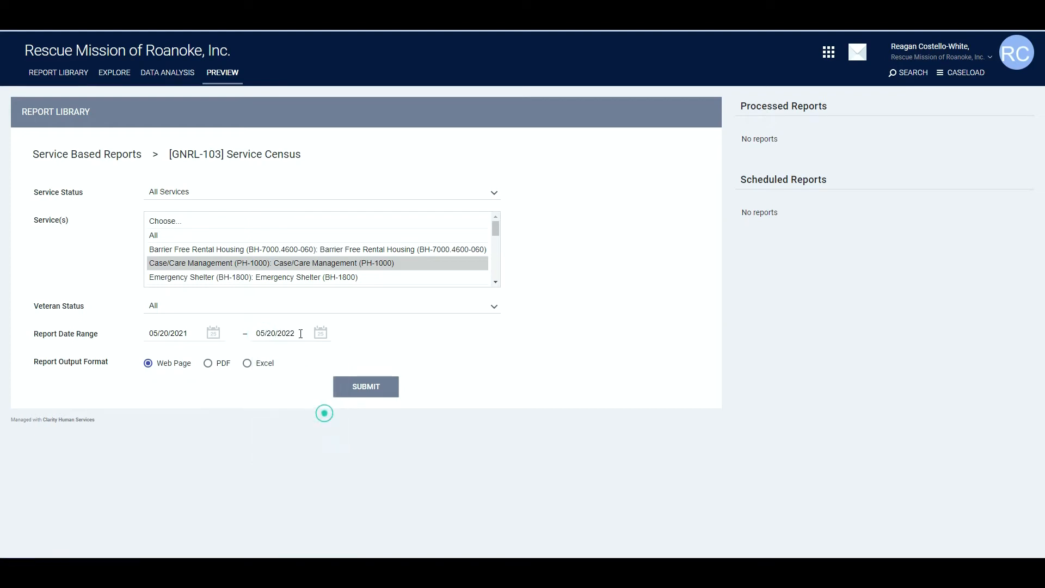
Submit the Service Census report with Web Page as its output format and dismiss the queue notice.
{"action": "left_click_drag", "start_coordinate": [288, 363], "coordinate": [115, 376]}
{"action": "left_click", "coordinate": [286, 363]}
{"action": "left_click", "coordinate": [139, 366]}
{"action": "left_click", "coordinate": [359, 397]}
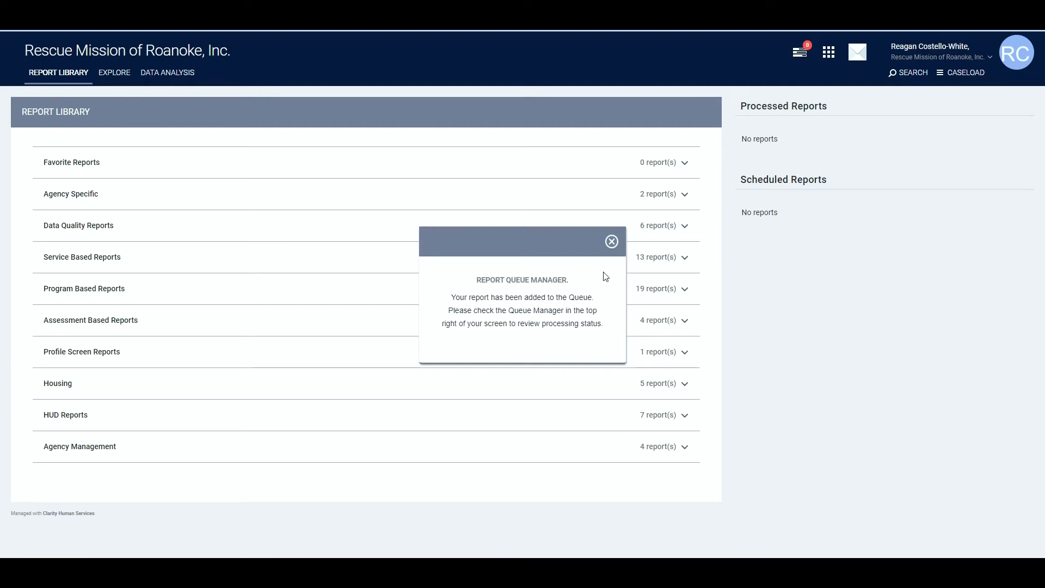
{"action": "left_click", "coordinate": [612, 241]}
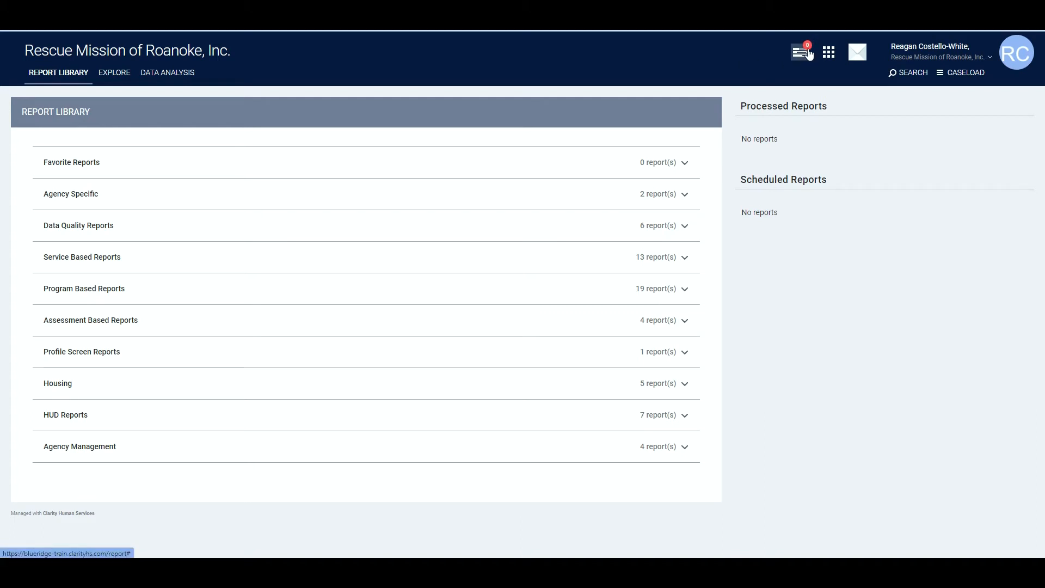
Refresh the report library and open the completed [GNRL-103] Service Census report from the report queue.
{"action": "left_click", "coordinate": [49, 30]}
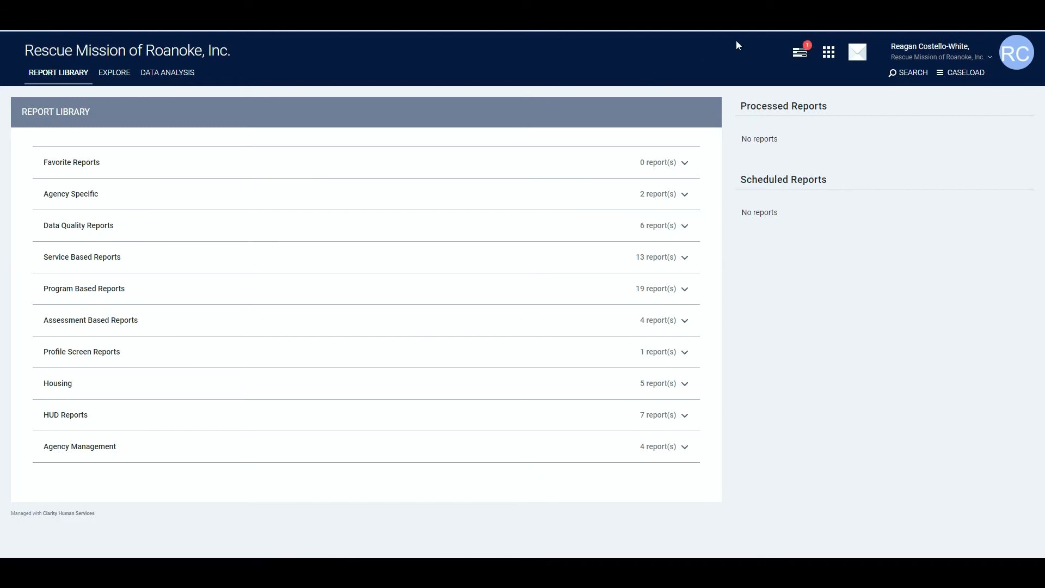
{"action": "left_click", "coordinate": [797, 55]}
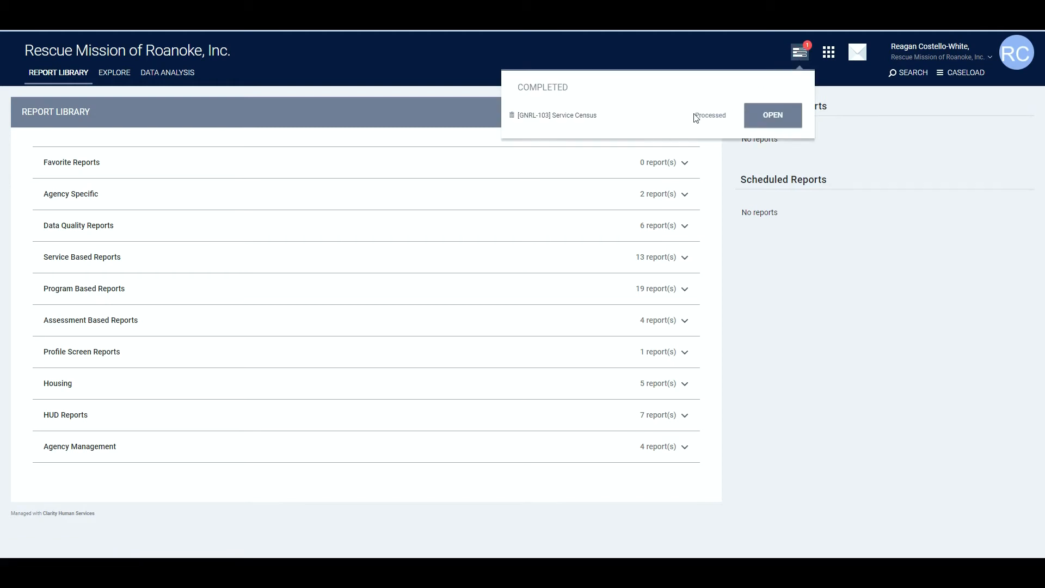
{"action": "left_click", "coordinate": [793, 116]}
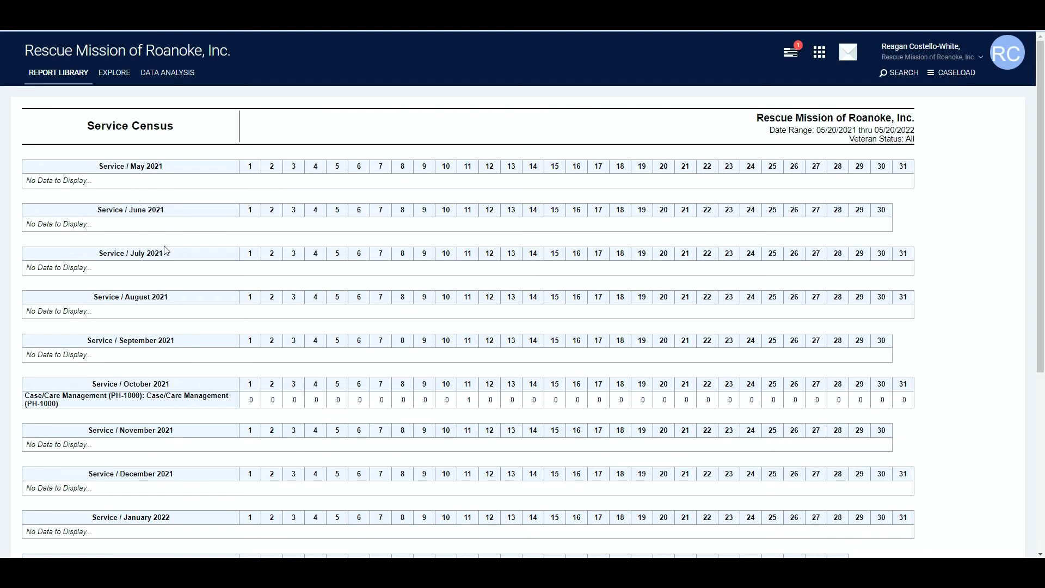
Open the client list behind the October 11, 2021 Case/Care Management count and view the client's data quality details.
{"action": "scroll", "coordinate": [163, 364], "scroll_direction": "down", "scroll_amount": 5}
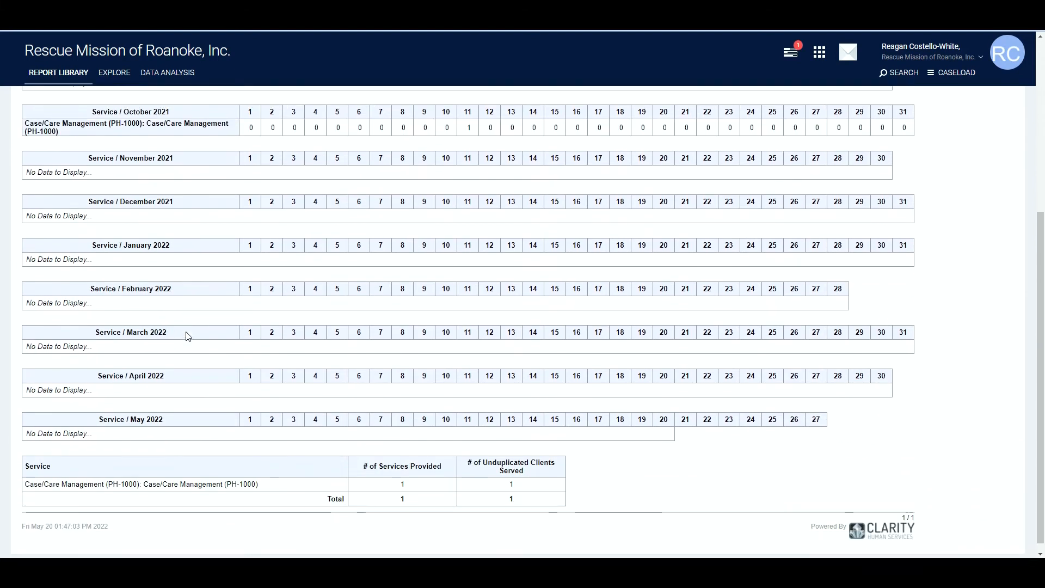
{"action": "scroll", "coordinate": [422, 440], "scroll_direction": "up", "scroll_amount": 2}
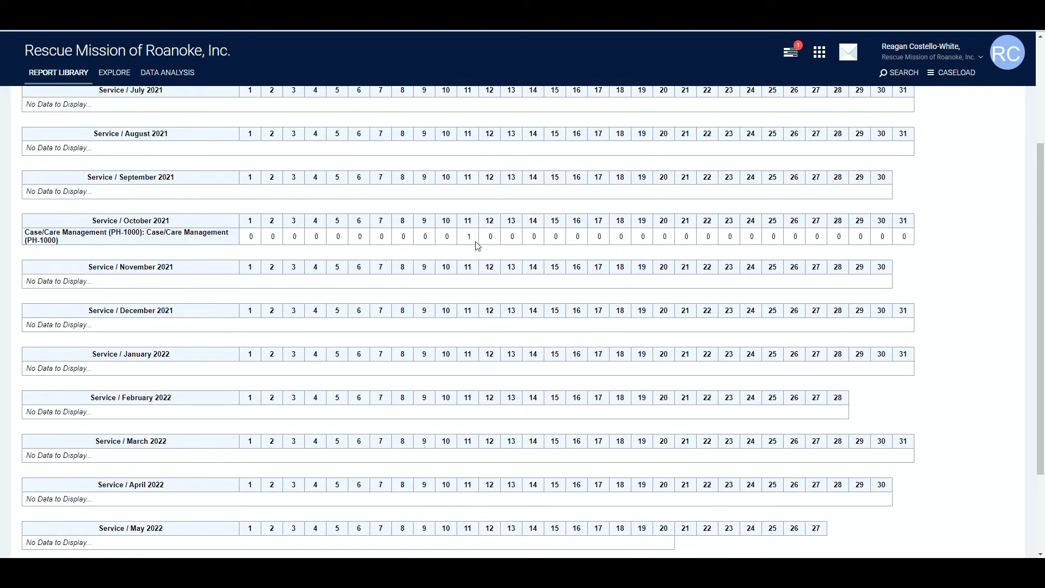
{"action": "scroll", "coordinate": [473, 261], "scroll_direction": "up", "scroll_amount": 3}
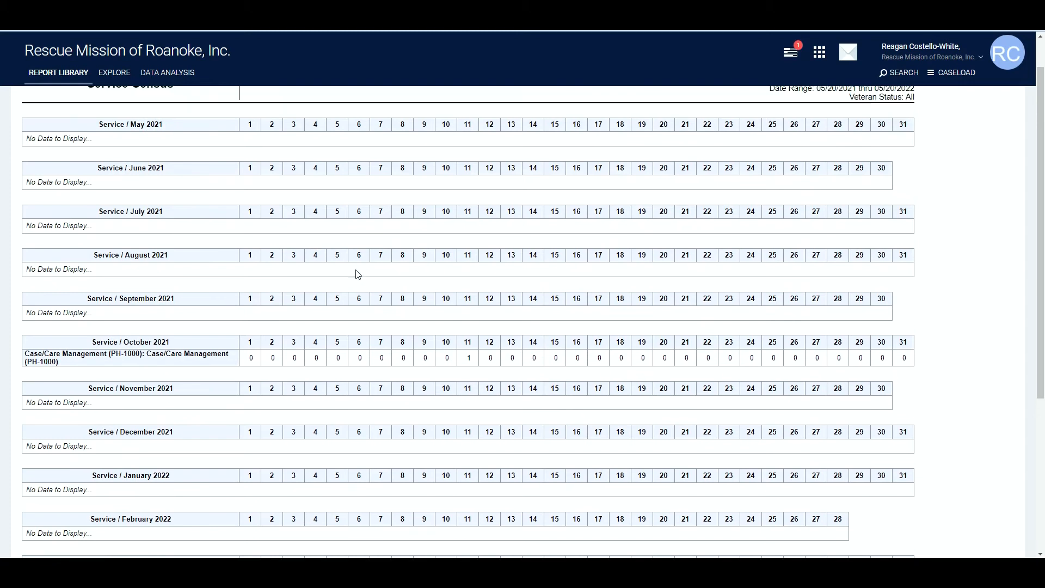
{"action": "scroll", "coordinate": [358, 274], "scroll_direction": "up", "scroll_amount": 1}
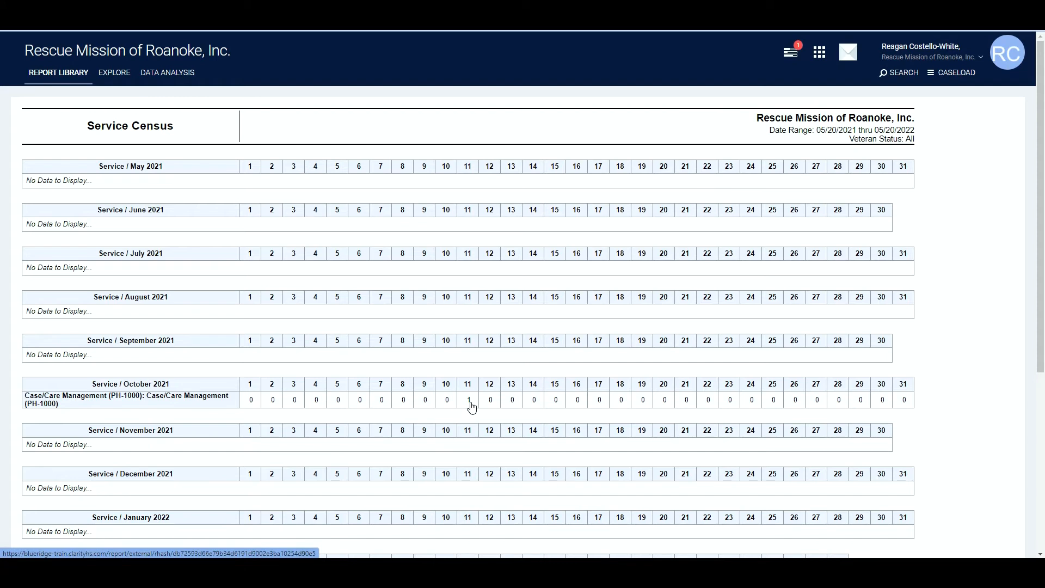
{"action": "left_click", "coordinate": [469, 401]}
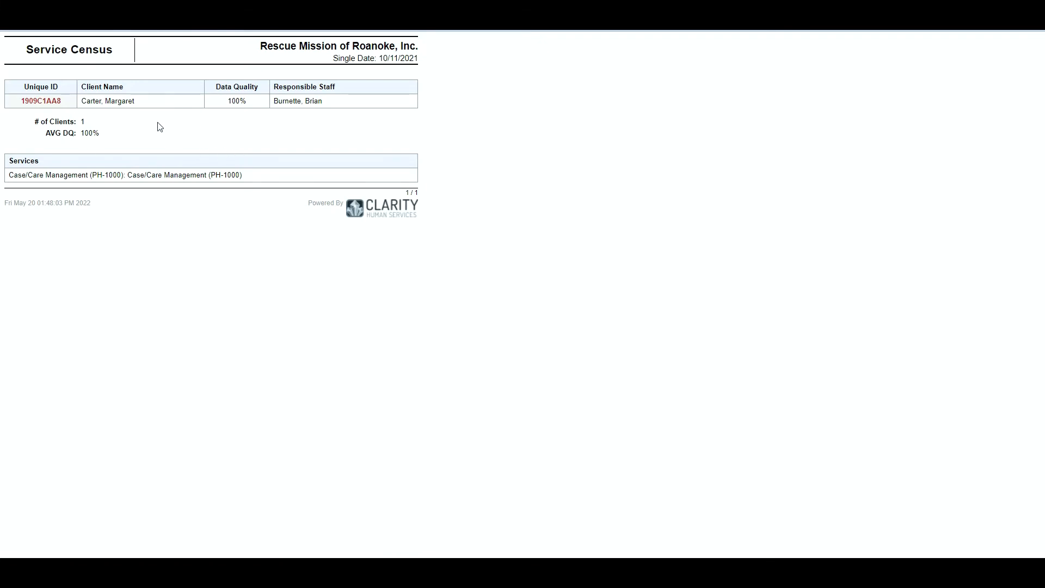
{"action": "left_click", "coordinate": [43, 104]}
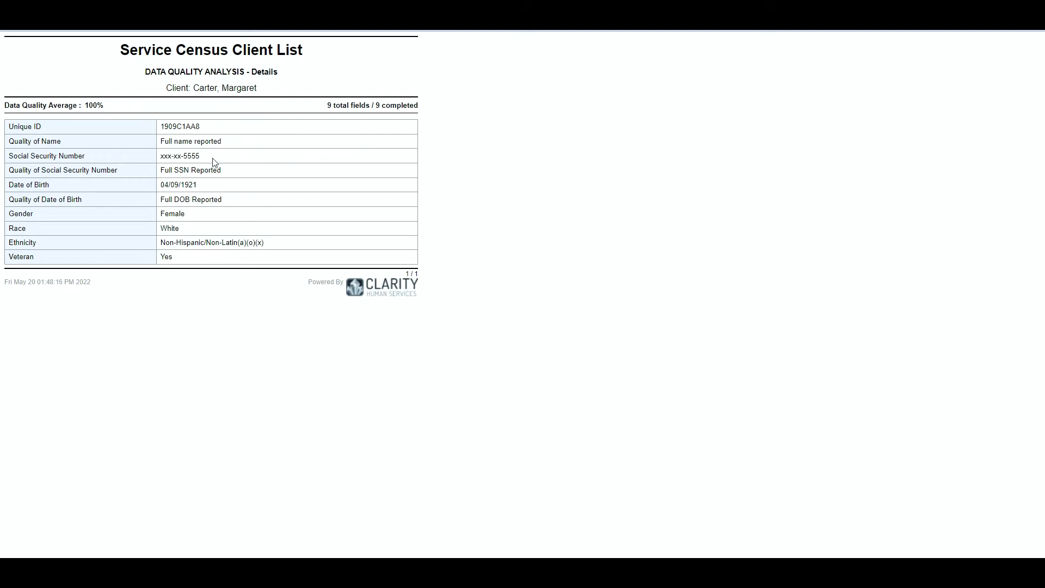
Highlight the client's masked Social Security Number and close both client detail pages to return to the Service Census report.
{"action": "left_click_drag", "start_coordinate": [210, 156], "coordinate": [157, 148]}
{"action": "key", "text": "ctrl+w"}
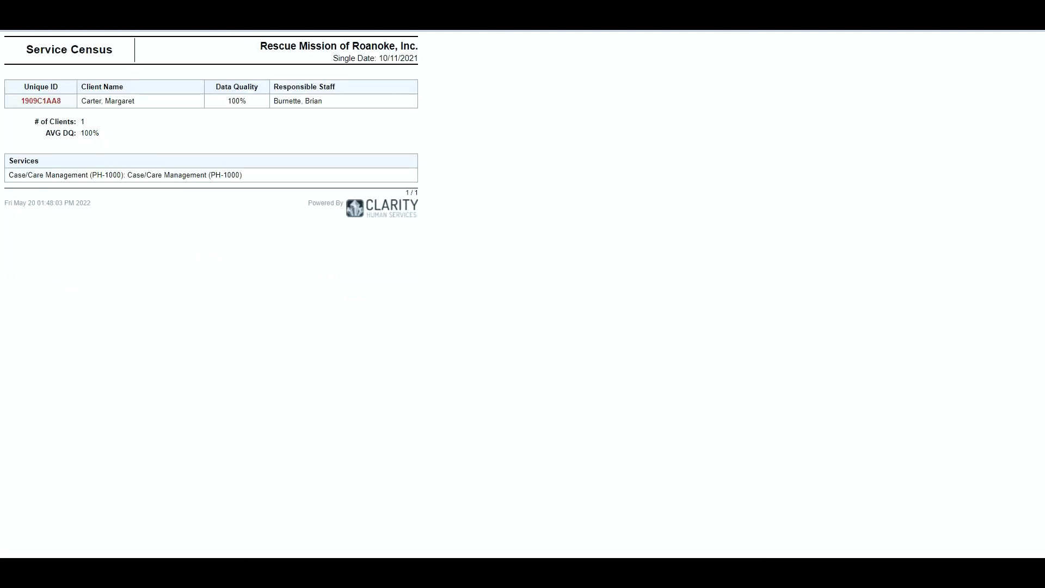
{"action": "key", "text": "ctrl+w"}
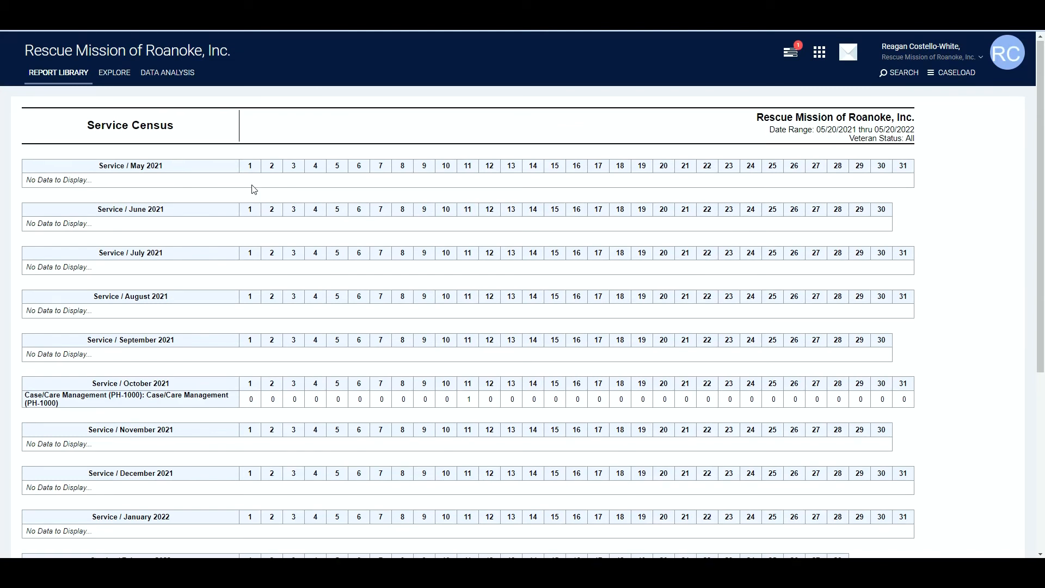
Examine the summary of services provided and unduplicated clients served at the end of the Service Census report.
{"action": "scroll", "coordinate": [254, 206], "scroll_direction": "down", "scroll_amount": 3}
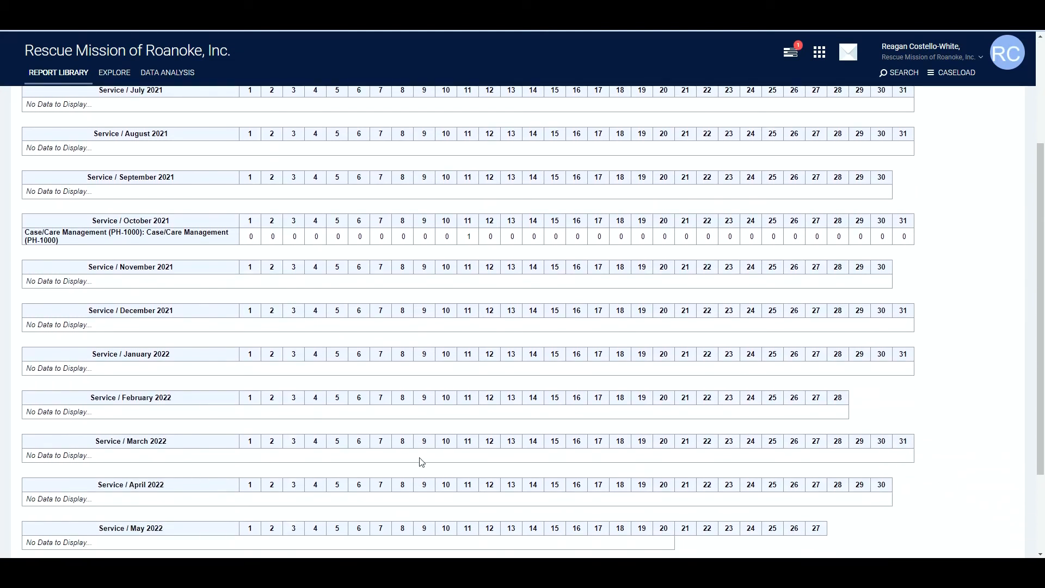
{"action": "scroll", "coordinate": [419, 460], "scroll_direction": "down", "scroll_amount": 3}
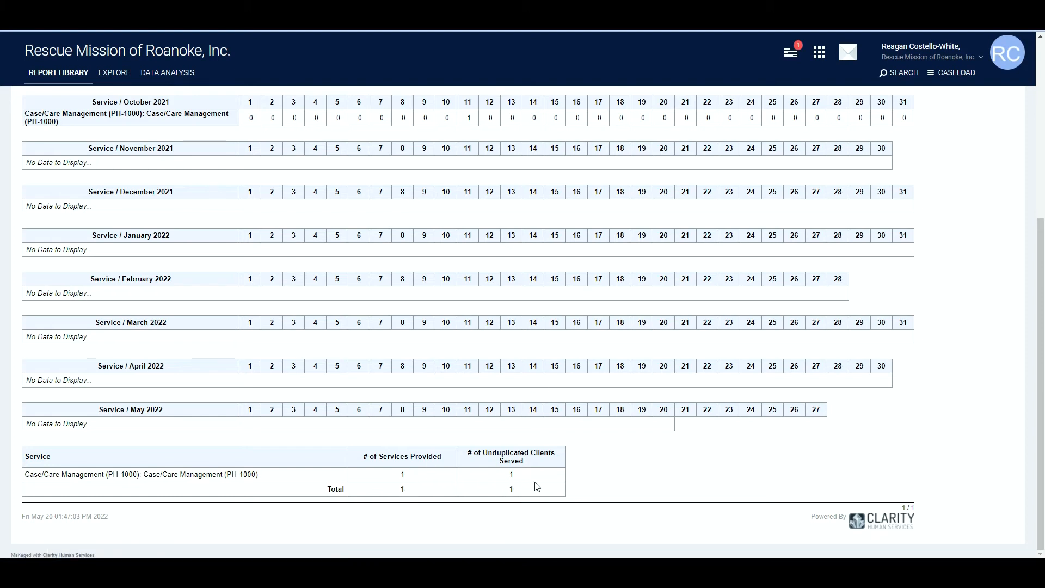
{"action": "scroll", "coordinate": [506, 509], "scroll_direction": "up", "scroll_amount": 5}
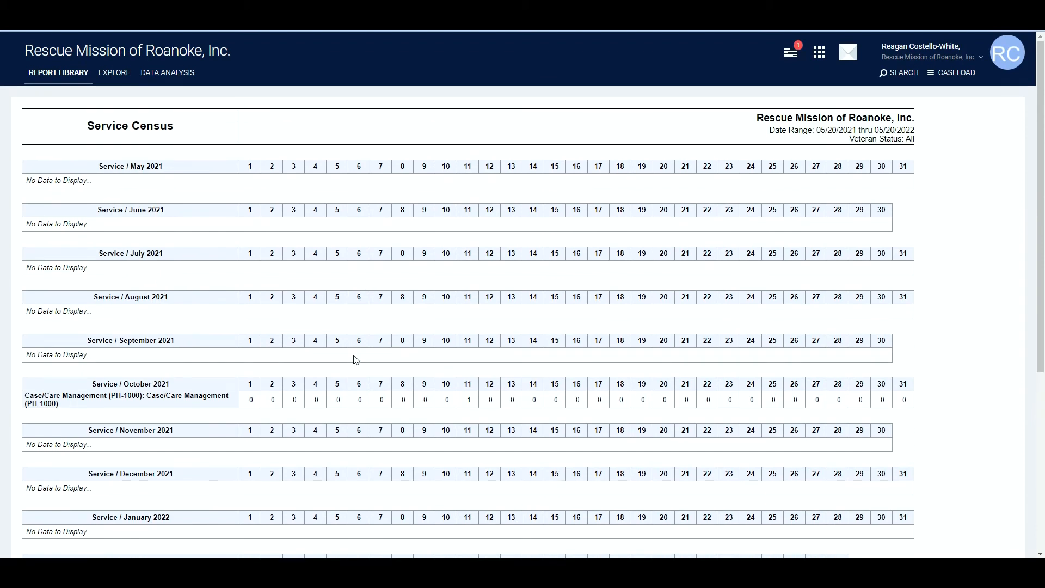
Reopen the client list for the October 11, 2021 count and return to the beginning of the report.
{"action": "scroll", "coordinate": [487, 427], "scroll_direction": "down", "scroll_amount": 3}
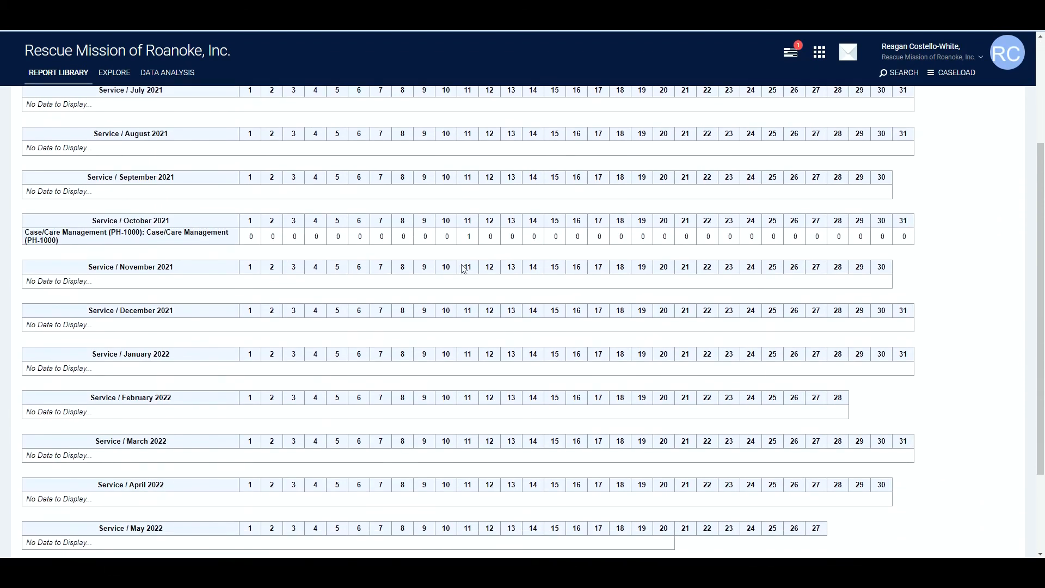
{"action": "left_click", "coordinate": [471, 242]}
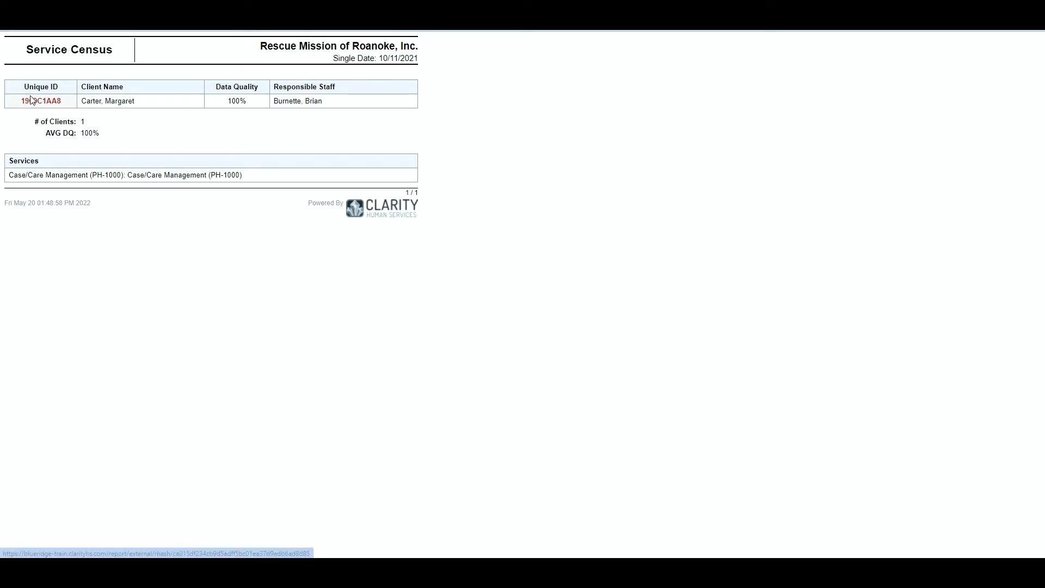
{"action": "key", "text": "ctrl+w"}
{"action": "scroll", "coordinate": [549, 287], "scroll_direction": "up", "scroll_amount": 3}
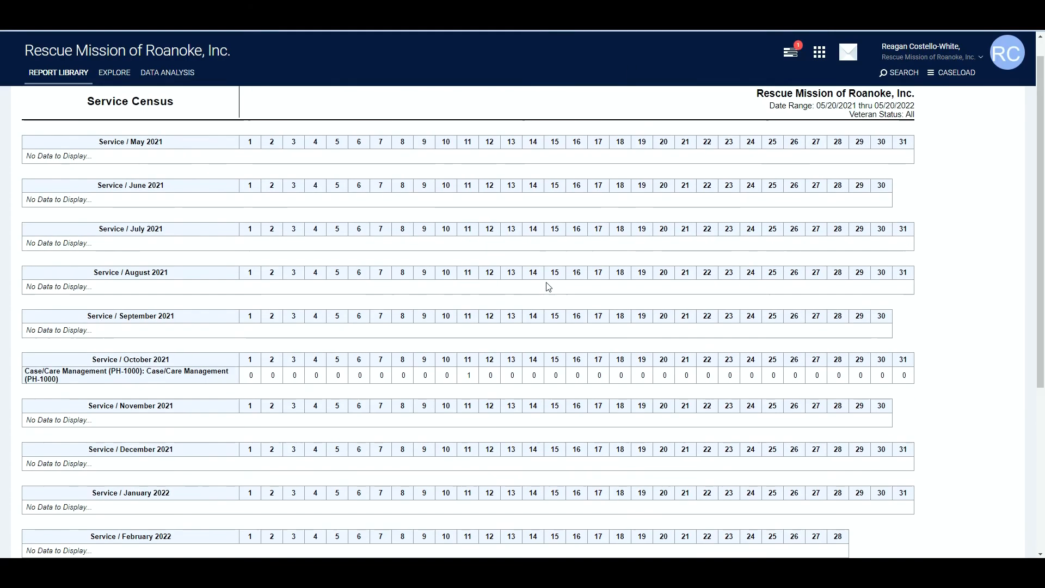
{"action": "scroll", "coordinate": [549, 287], "scroll_direction": "down", "scroll_amount": 1}
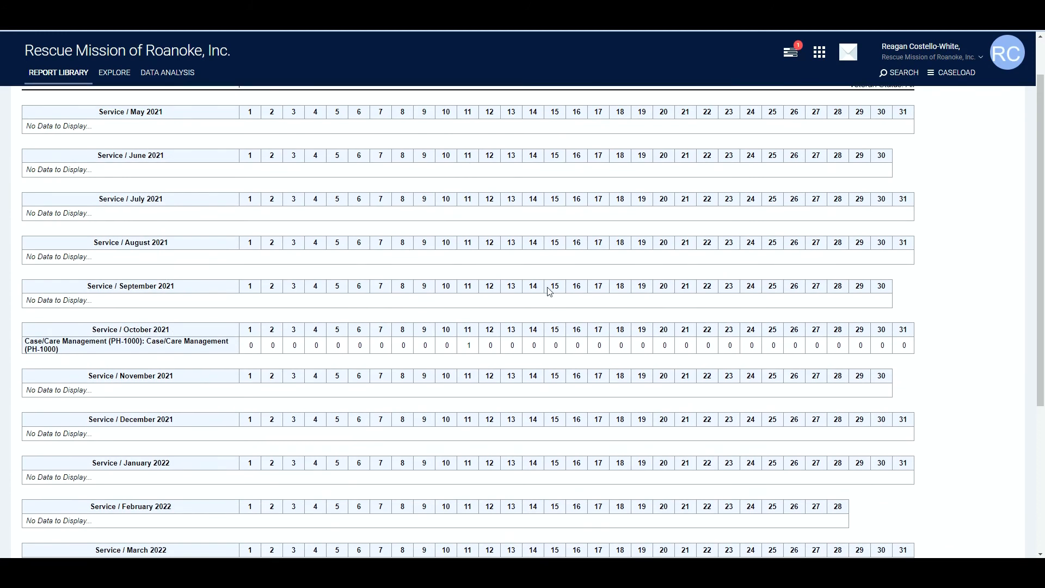
{"action": "scroll", "coordinate": [629, 306], "scroll_direction": "up", "scroll_amount": 1}
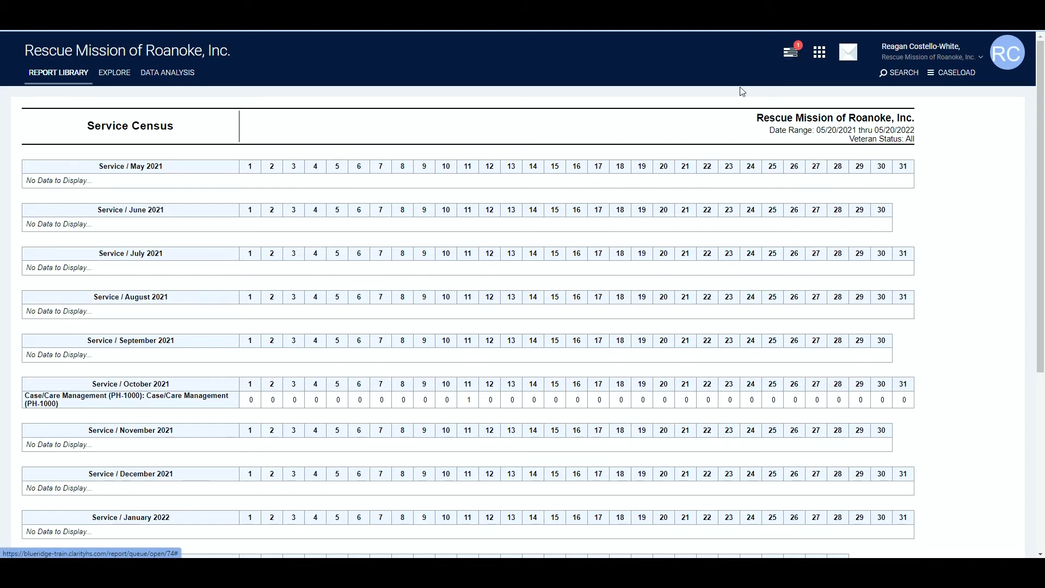
Return to the report library and open the run form for [GNRL-103] Service Census under Service Based Reports.
{"action": "left_click", "coordinate": [820, 54]}
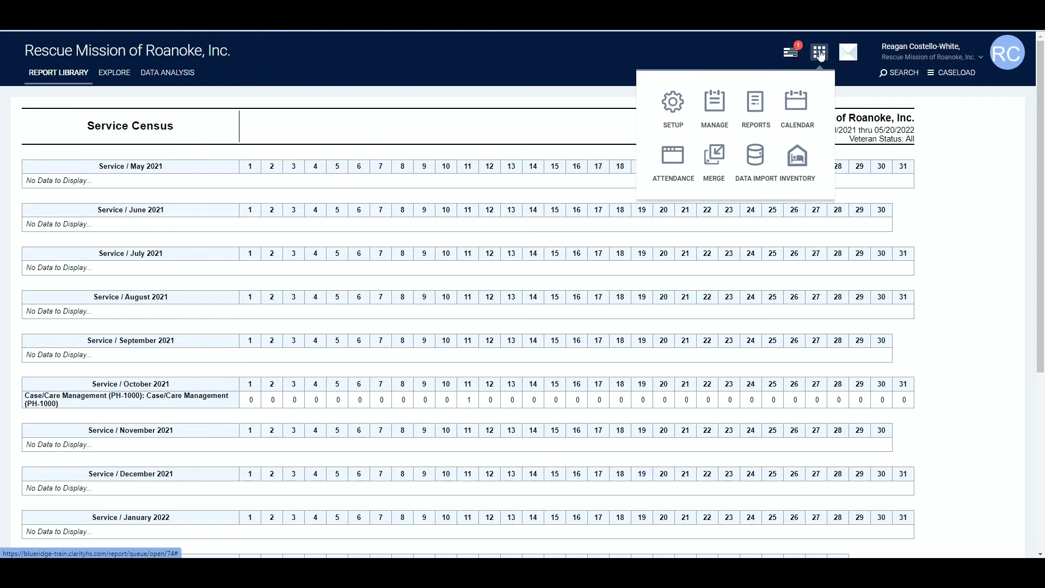
{"action": "left_click", "coordinate": [762, 98]}
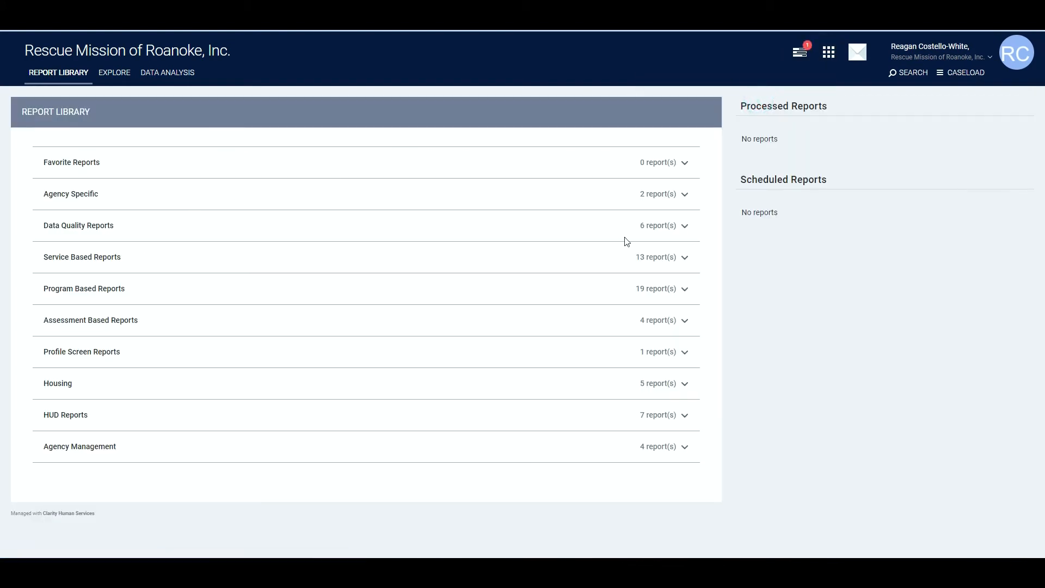
{"action": "left_click", "coordinate": [665, 263]}
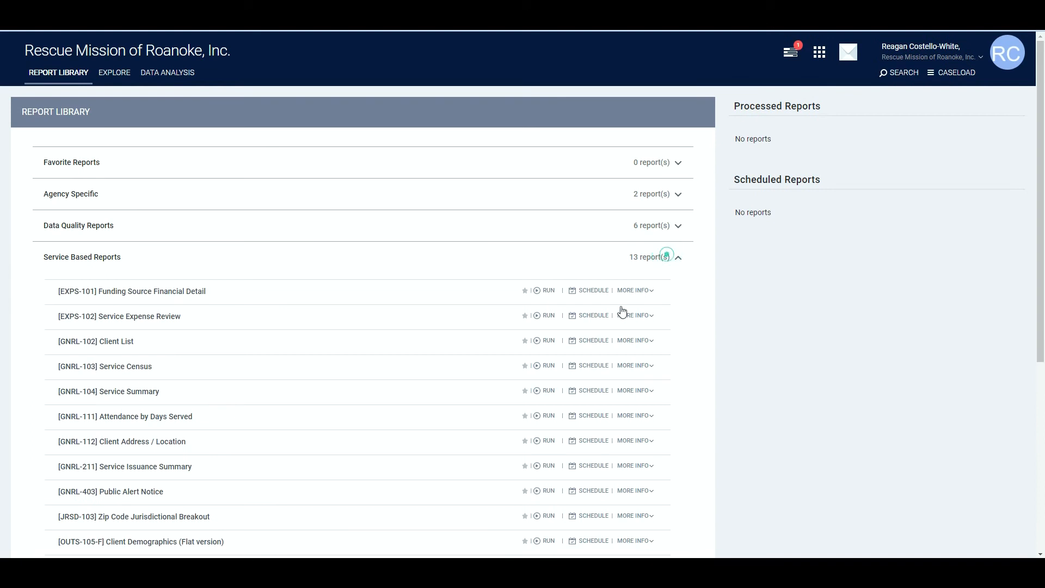
{"action": "left_click", "coordinate": [545, 370]}
Filter the report to All Services status, the Case/Care Management (PH-1000) service, and All veteran statuses.
{"action": "left_click", "coordinate": [196, 194]}
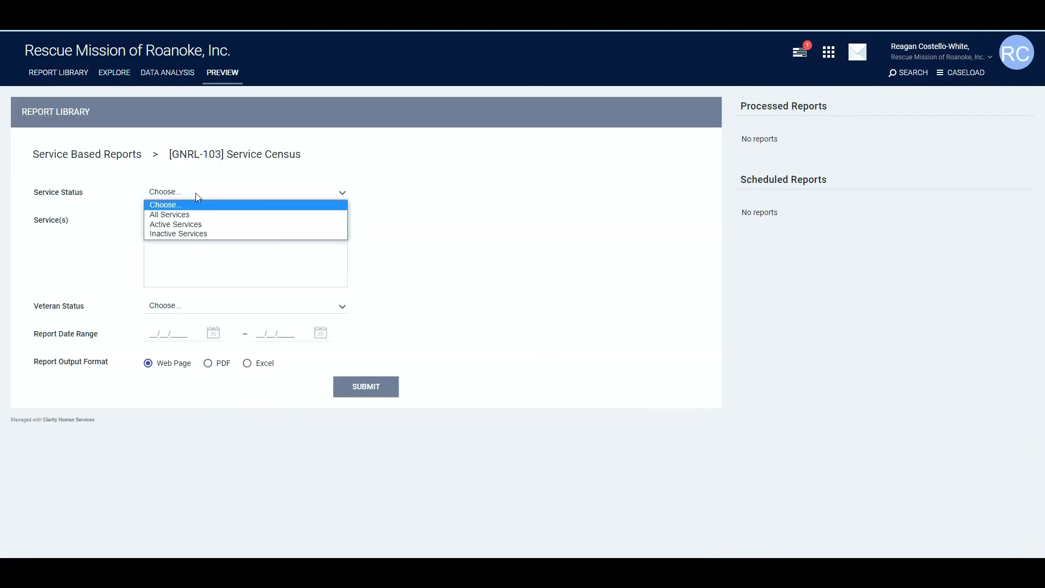
{"action": "left_click", "coordinate": [179, 214]}
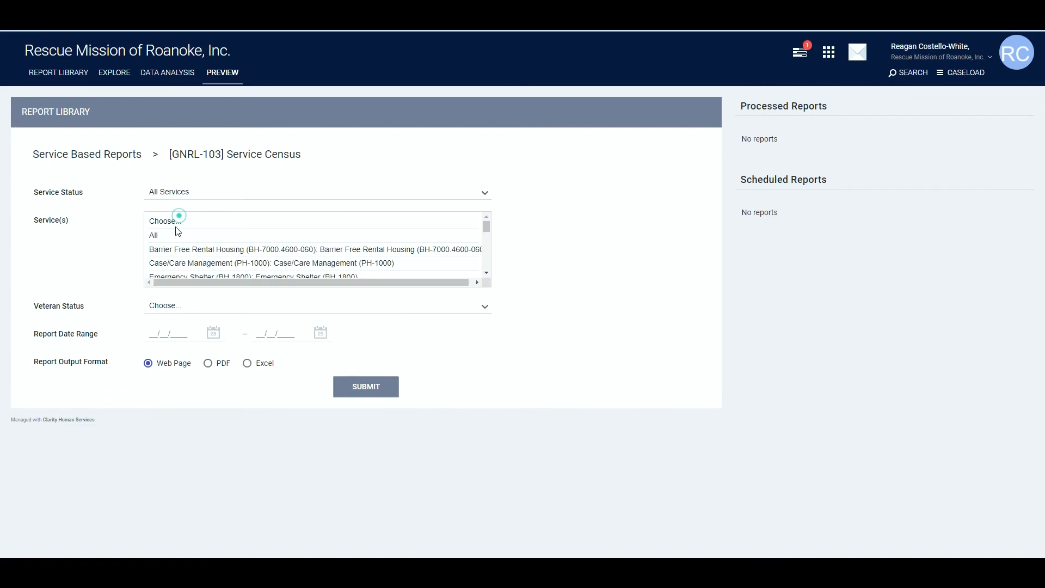
{"action": "left_click", "coordinate": [192, 263]}
{"action": "left_click", "coordinate": [188, 305]}
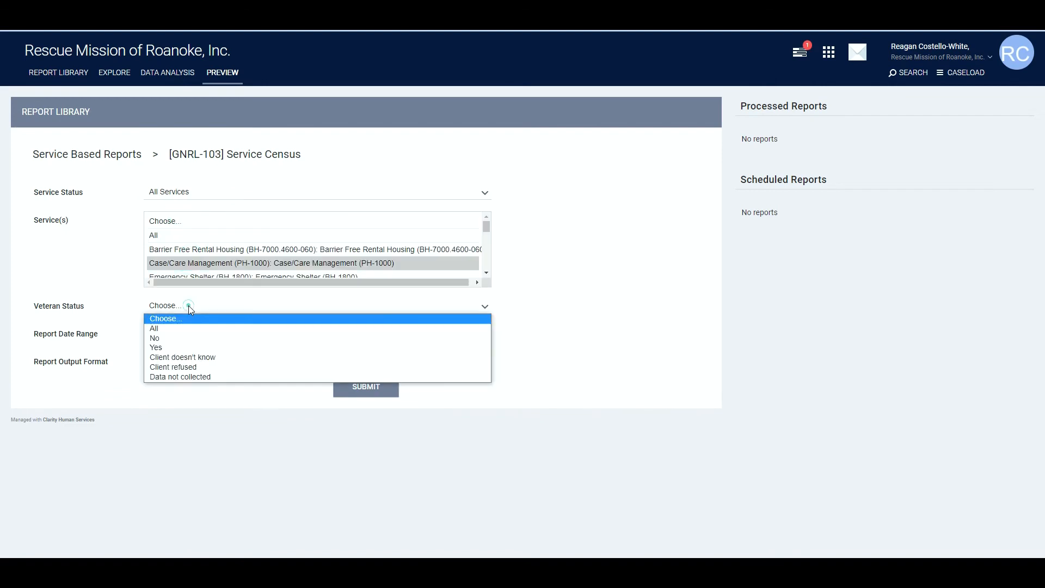
{"action": "left_click", "coordinate": [154, 328]}
Set the report date range from 05/20/2021 to 05/20/2022.
{"action": "left_click", "coordinate": [163, 333]}
{"action": "left_click", "coordinate": [206, 354]}
{"action": "left_click", "coordinate": [208, 383]}
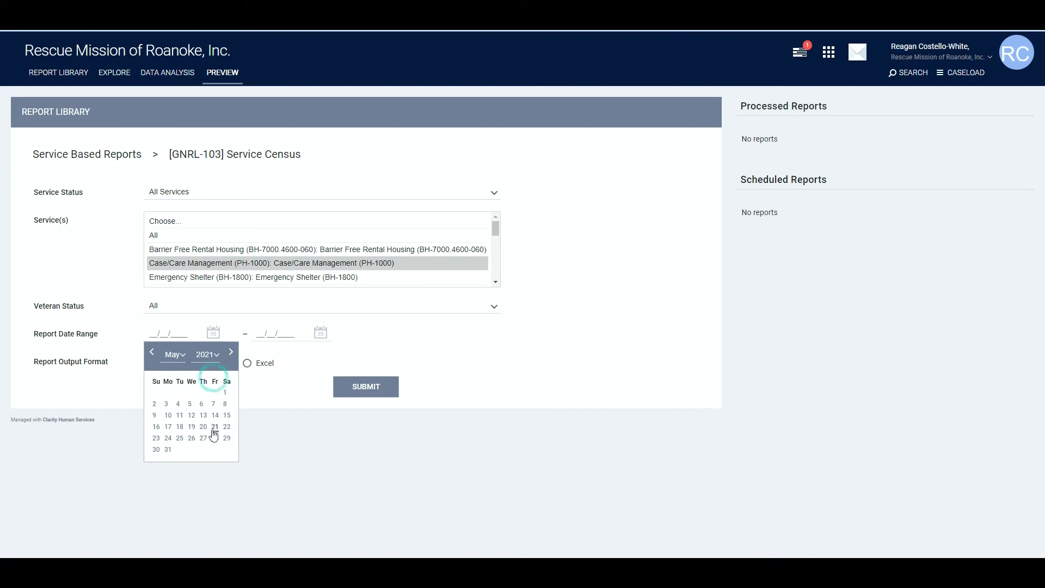
{"action": "left_click", "coordinate": [203, 426]}
{"action": "left_click", "coordinate": [320, 332]}
{"action": "left_click", "coordinate": [320, 416]}
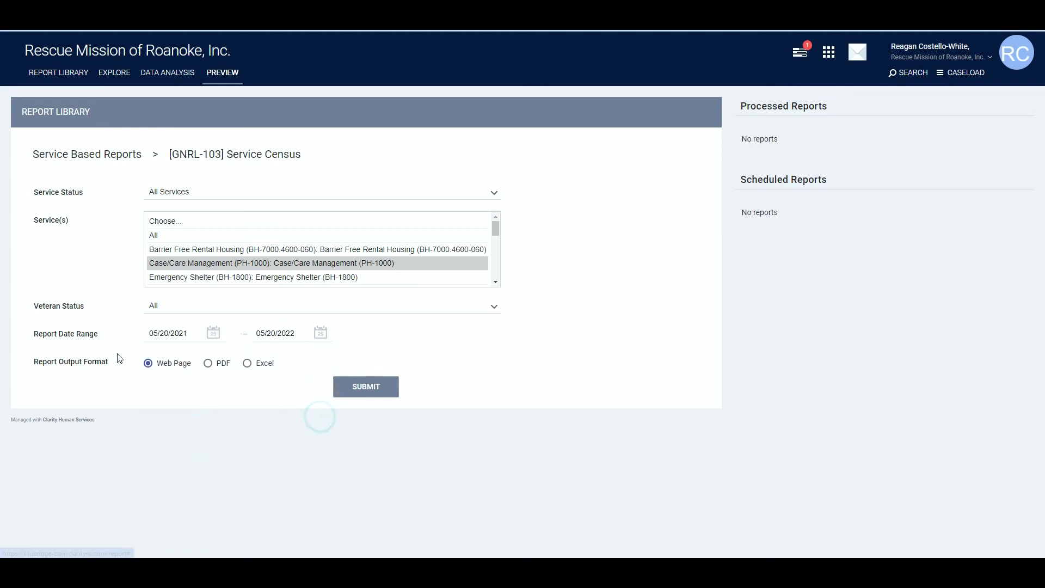
Submit the Service Census report with Excel as its output format and dismiss the queue notice.
{"action": "left_click", "coordinate": [247, 363]}
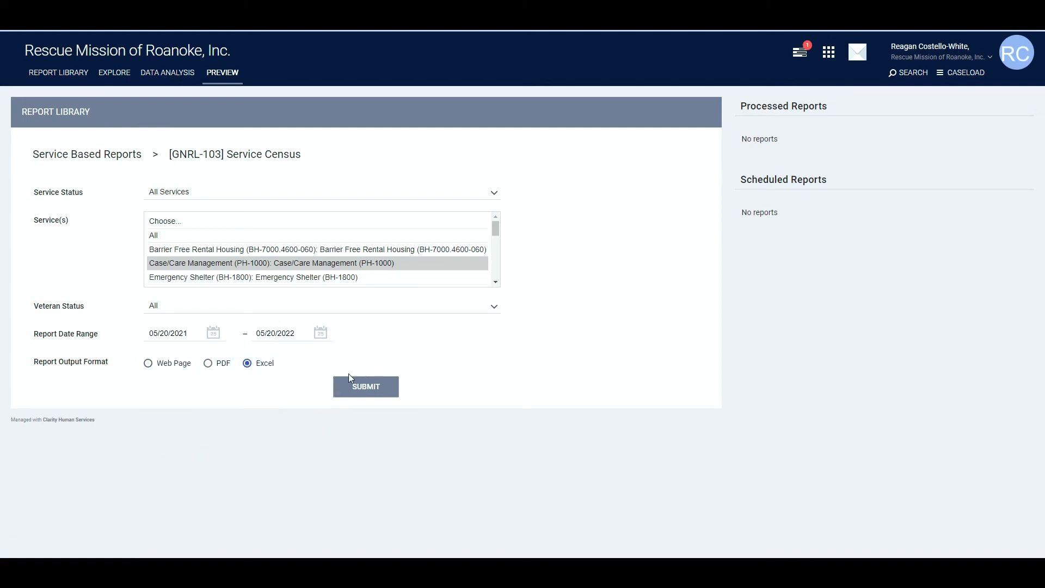
{"action": "left_click", "coordinate": [364, 385]}
{"action": "left_click", "coordinate": [611, 241]}
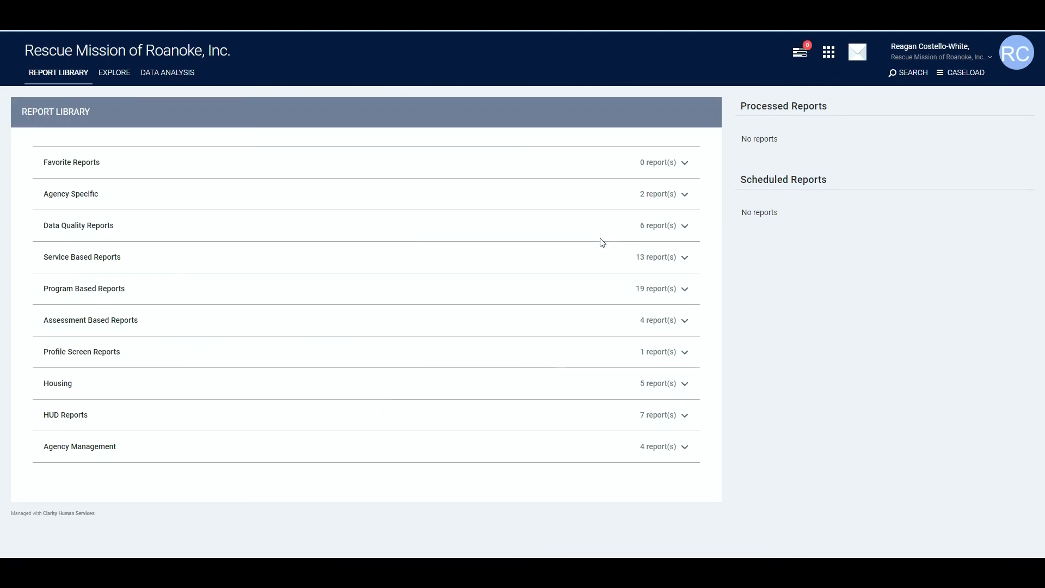
Refresh the page, download the completed Excel report from the queue, and open the gnrl-103 .xlsx file.
{"action": "left_click", "coordinate": [49, 28]}
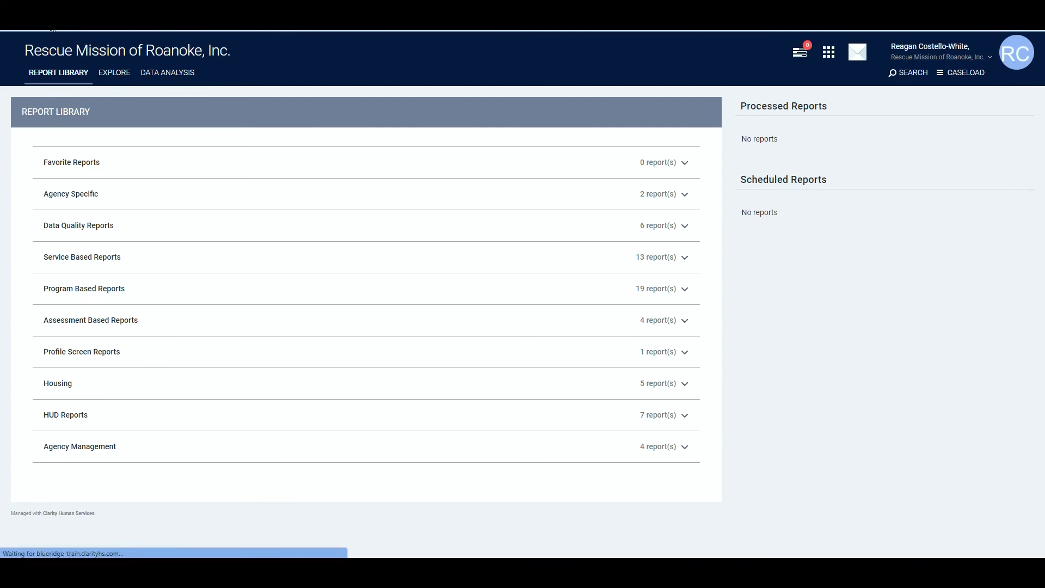
{"action": "left_click", "coordinate": [787, 61]}
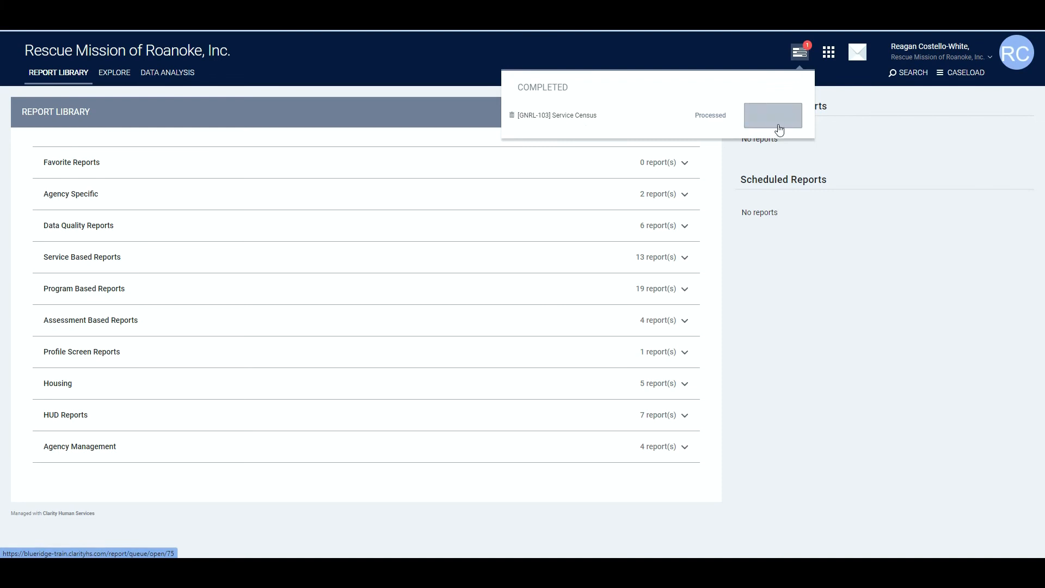
{"action": "left_click", "coordinate": [798, 120]}
{"action": "left_click", "coordinate": [769, 124]}
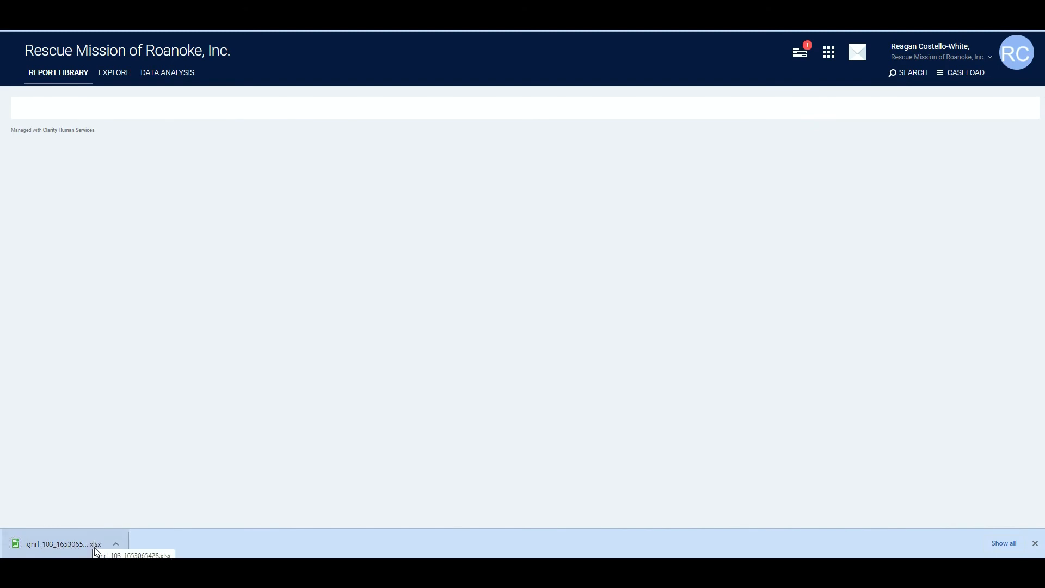
{"action": "left_click", "coordinate": [82, 552]}
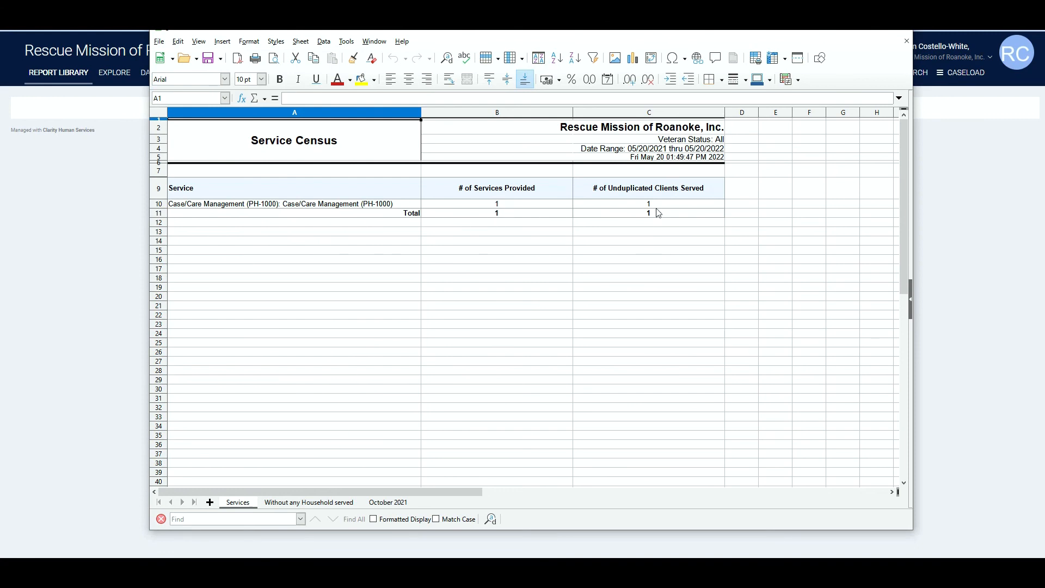
View the Without any Household served and October 2021 sheets, and select the October 11 service count in cell L2.
{"action": "left_click", "coordinate": [336, 507]}
{"action": "left_click", "coordinate": [401, 504]}
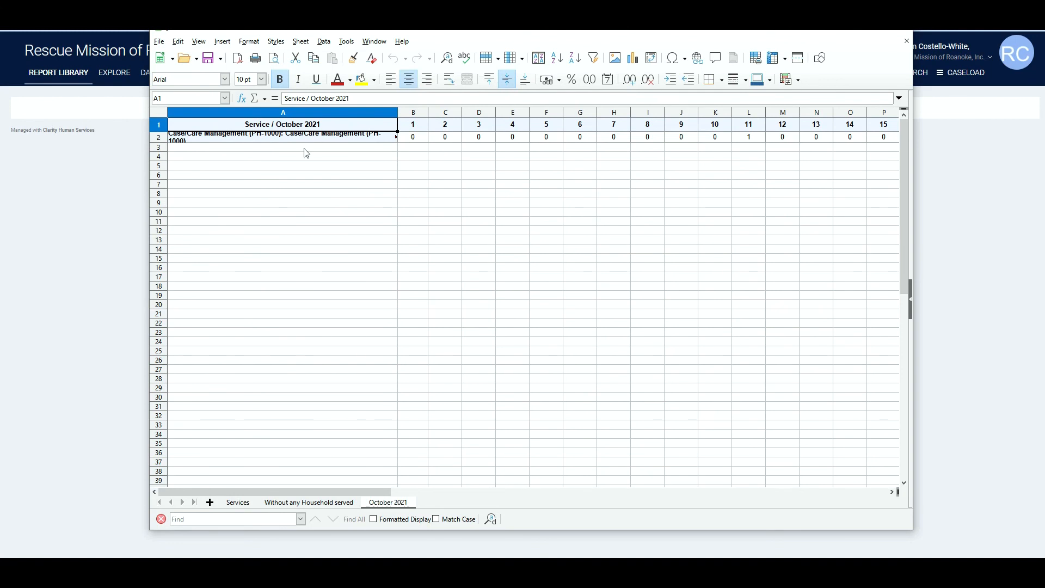
{"action": "left_click", "coordinate": [750, 137]}
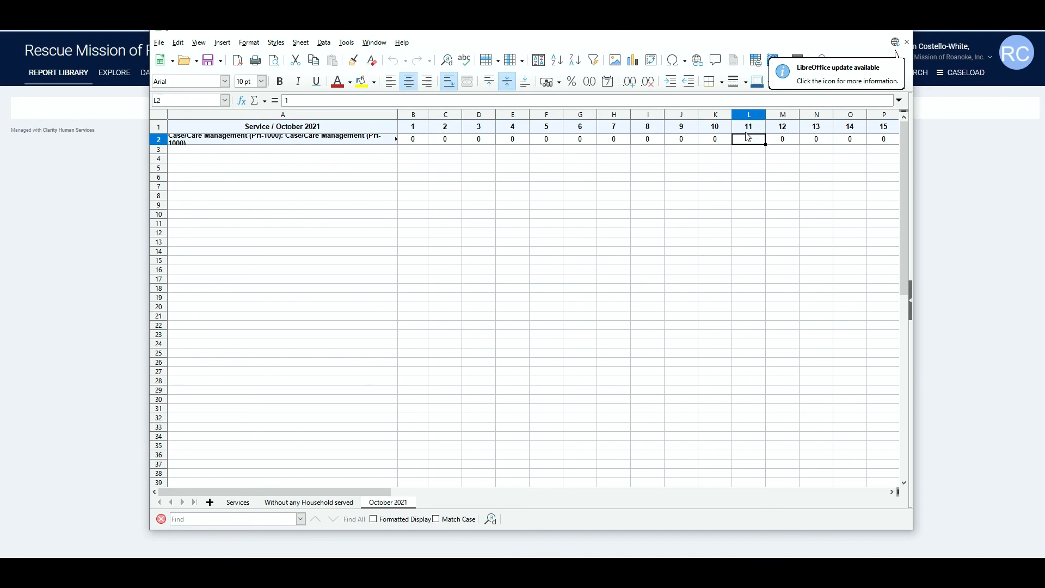
Select the services-provided total in cell B11 of the Services sheet and compare it with the October 2021 and Without any Household served sheets.
{"action": "left_click", "coordinate": [247, 502]}
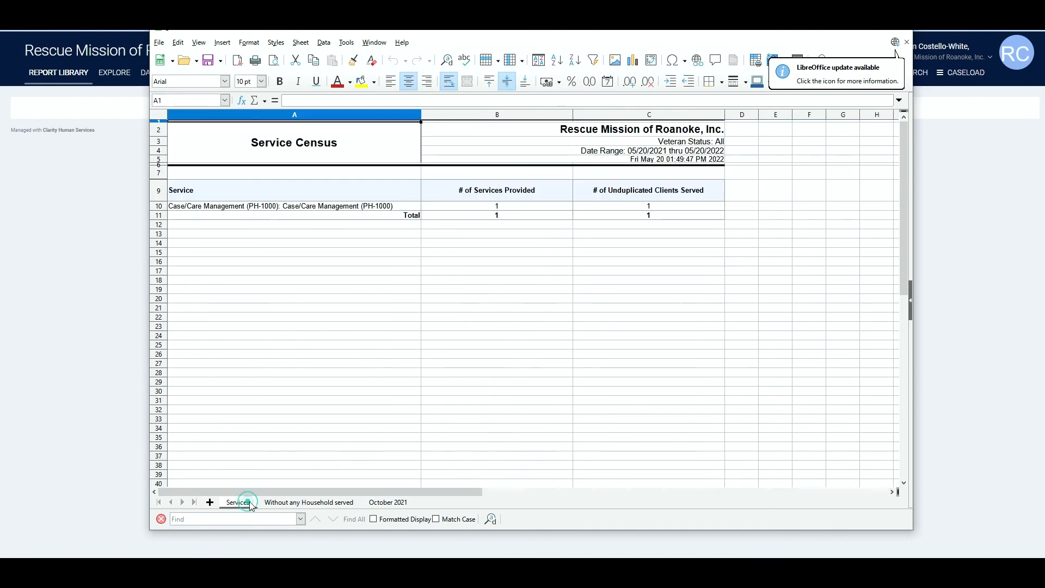
{"action": "left_click", "coordinate": [497, 215]}
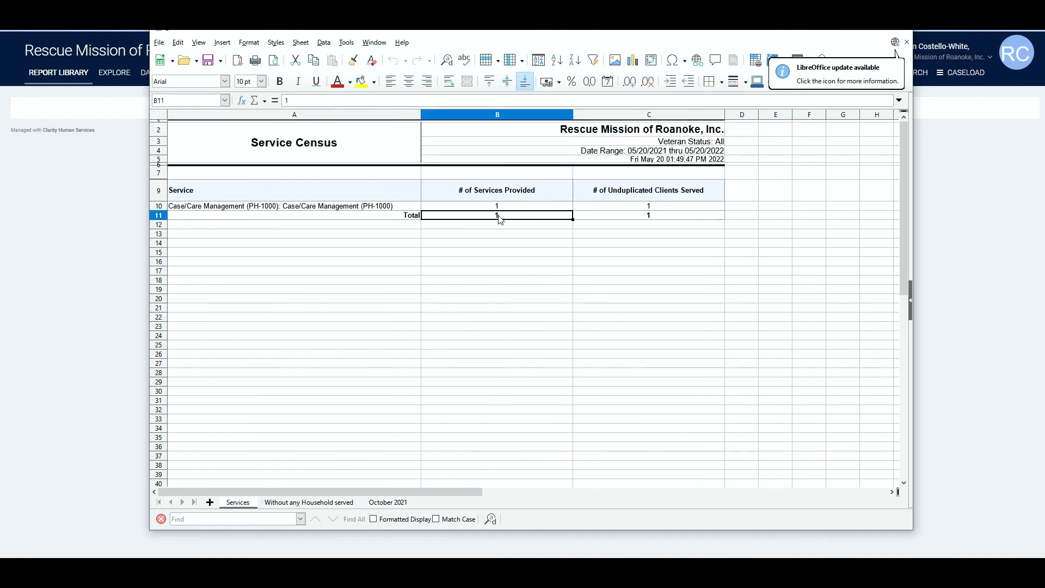
{"action": "left_click", "coordinate": [397, 503]}
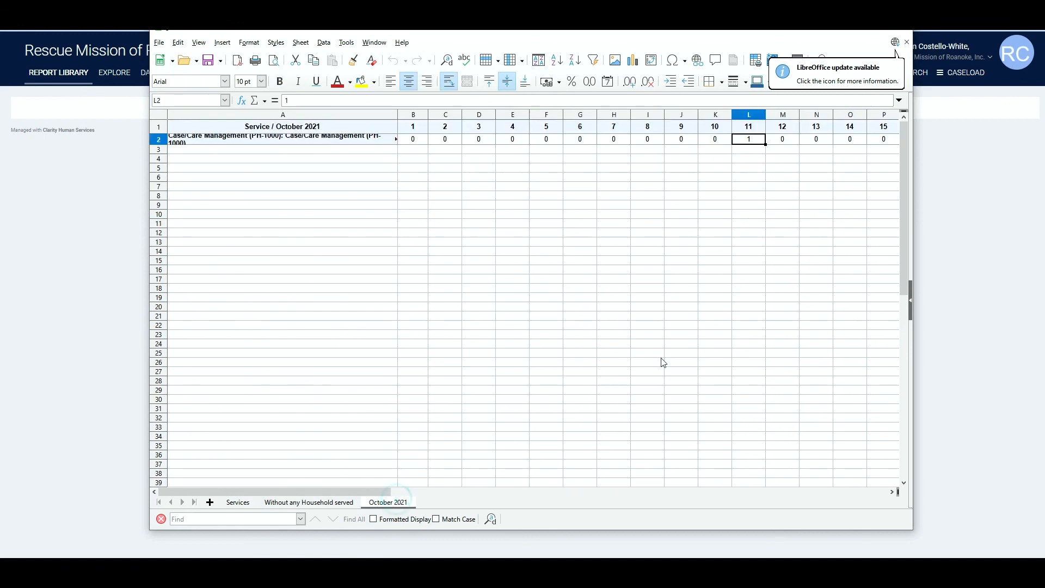
{"action": "left_click", "coordinate": [304, 503]}
{"action": "left_click", "coordinate": [239, 502]}
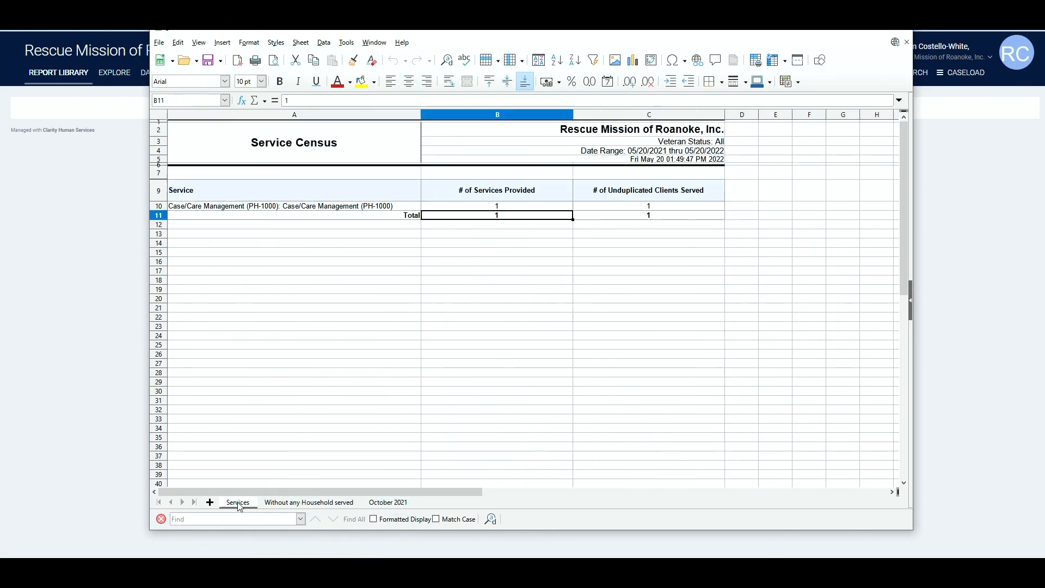
Examine the October 11 Case/Care Management service count in cell L2 of the October 2021 sheet.
{"action": "left_click", "coordinate": [403, 502]}
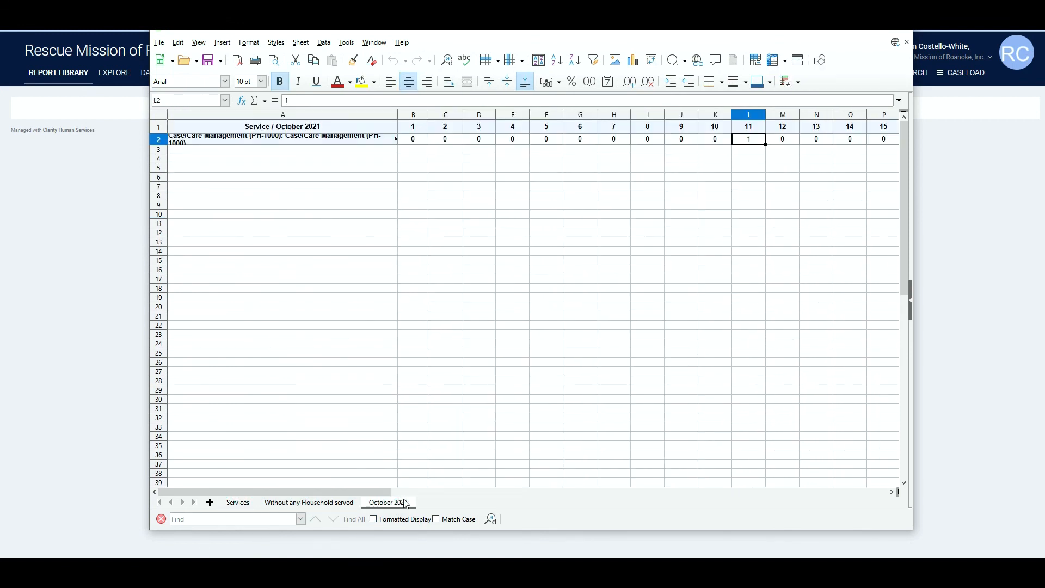
{"action": "double_click", "coordinate": [752, 140]}
{"action": "left_click", "coordinate": [751, 137]}
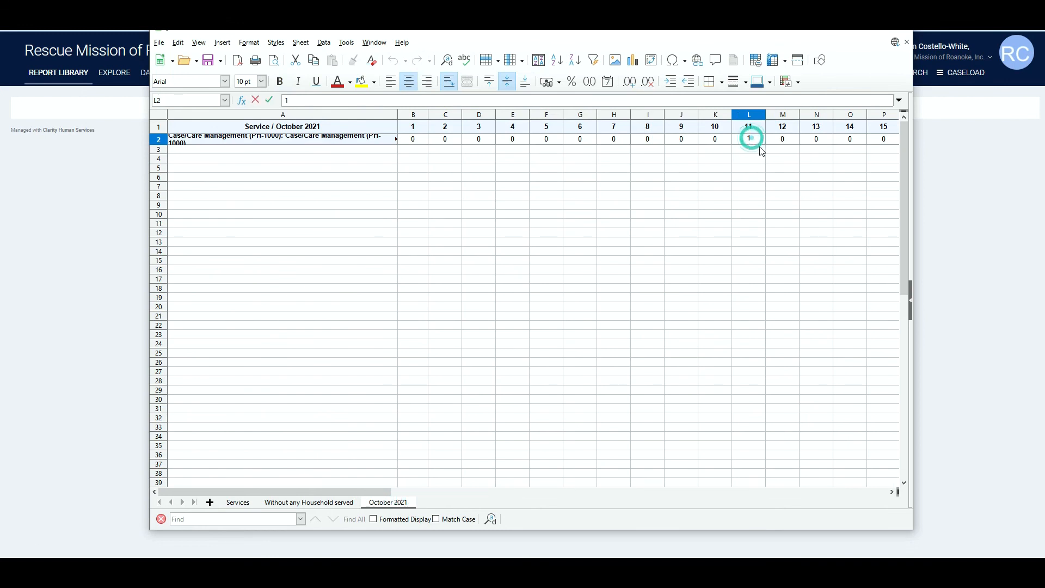
{"action": "left_click", "coordinate": [751, 138]}
{"action": "key", "text": "Return"}
{"action": "left_click", "coordinate": [751, 139]}
{"action": "left_click", "coordinate": [748, 140]}
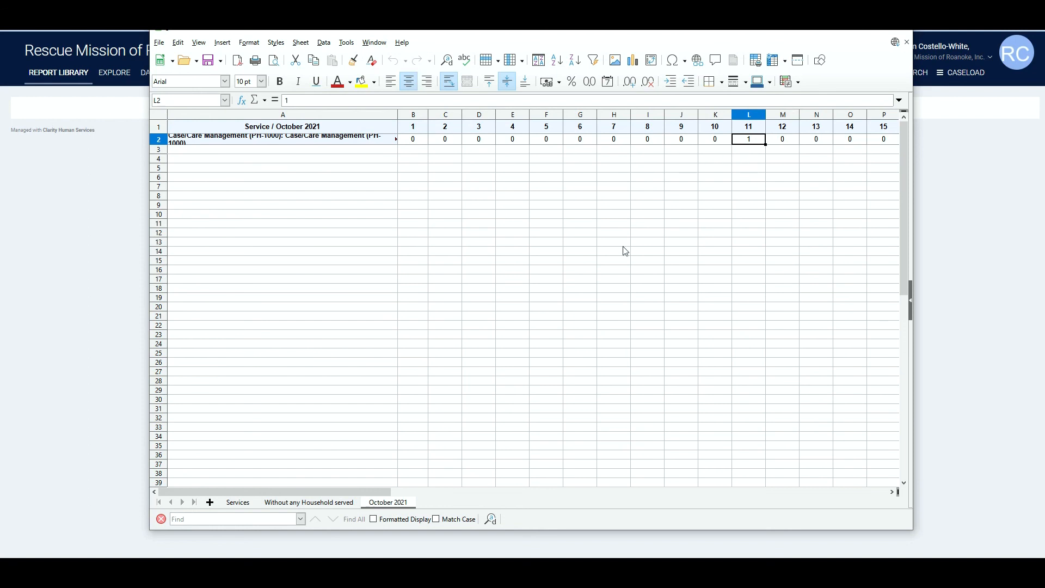
Show the Services summary sheet again and switch back to the Clarity Human Services window.
{"action": "left_click", "coordinate": [228, 504]}
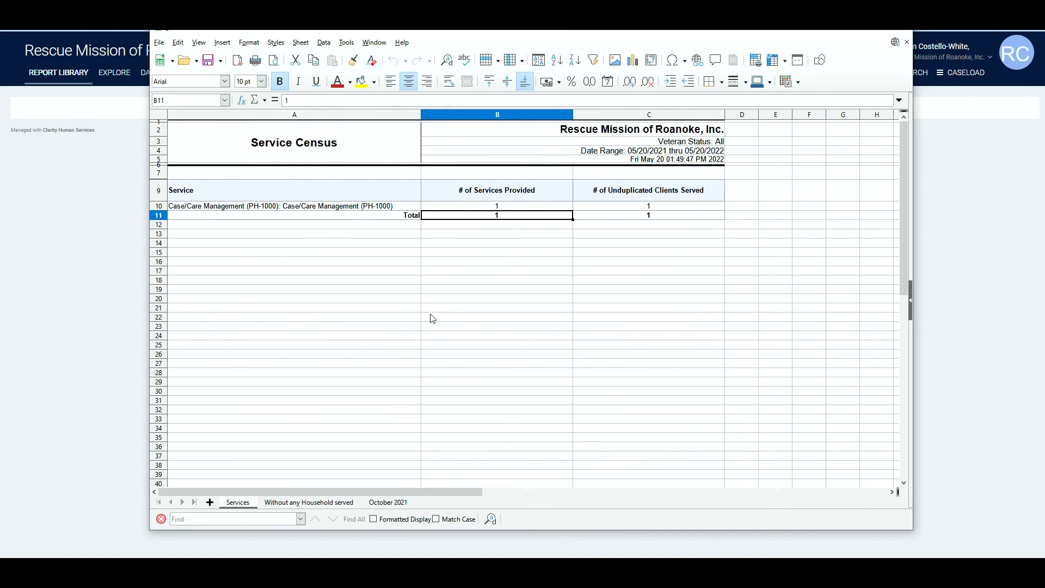
{"action": "left_click", "coordinate": [75, 458]}
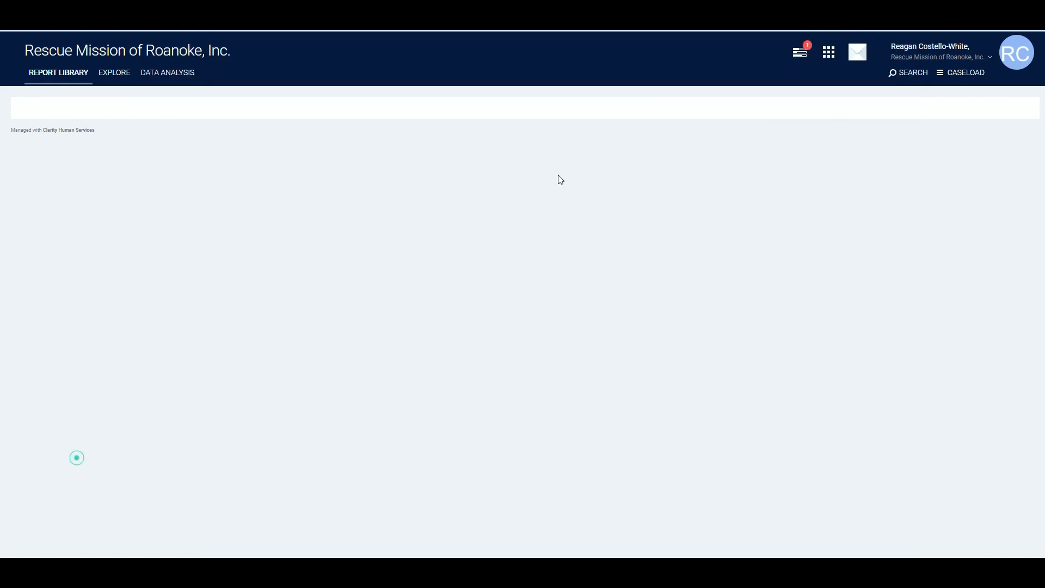